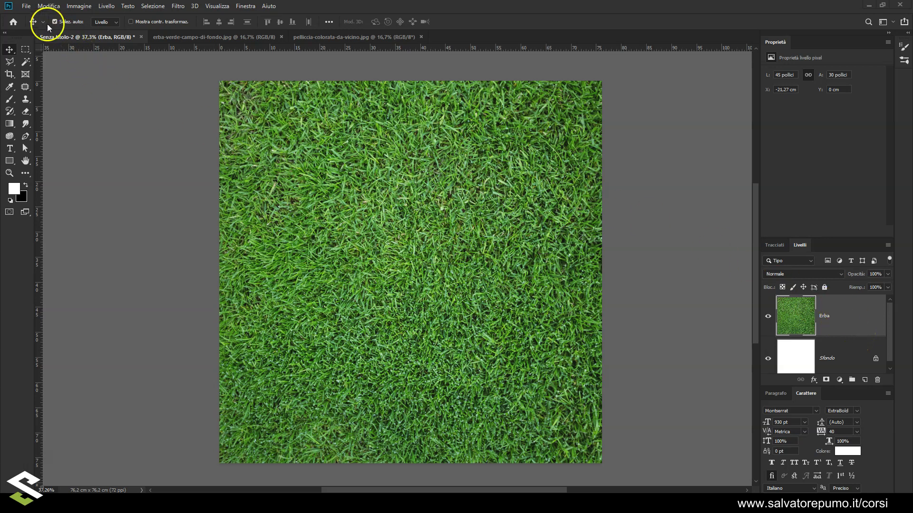
left_click(86, 7)
left_click(111, 76)
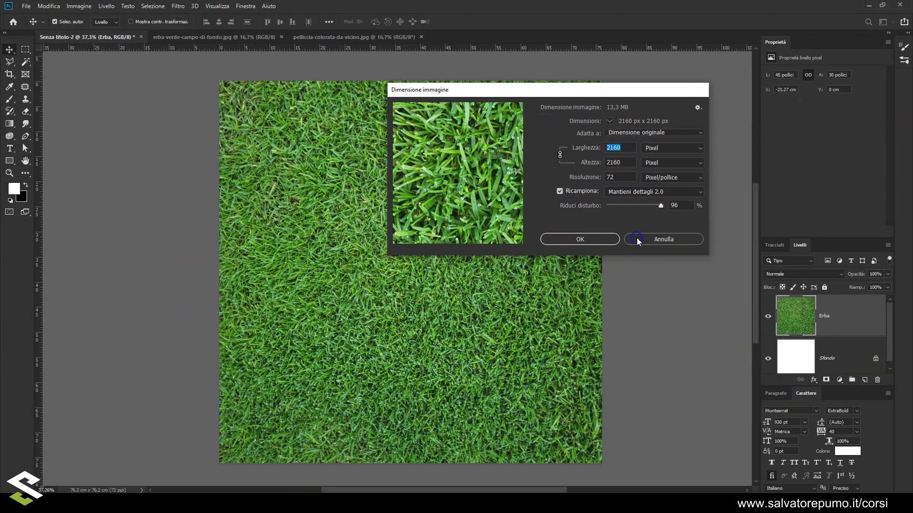
left_click(637, 237)
left_click(823, 353)
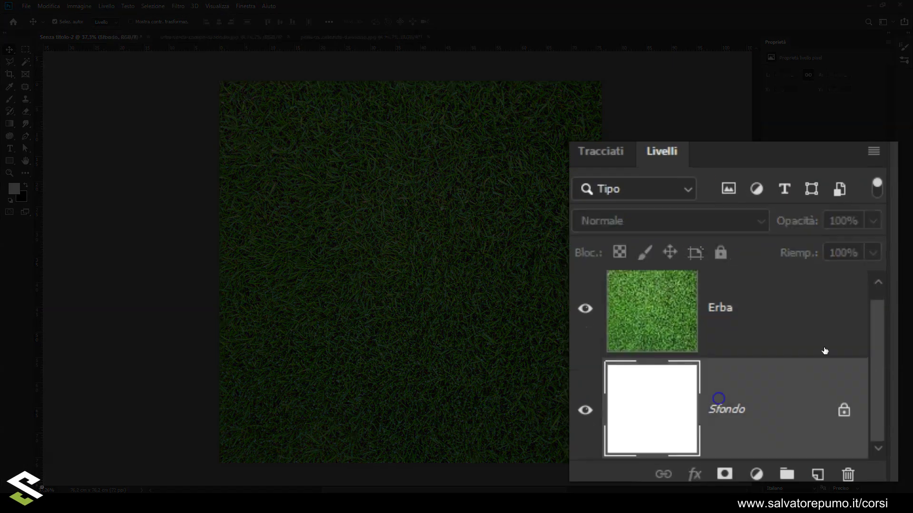
left_click(739, 336)
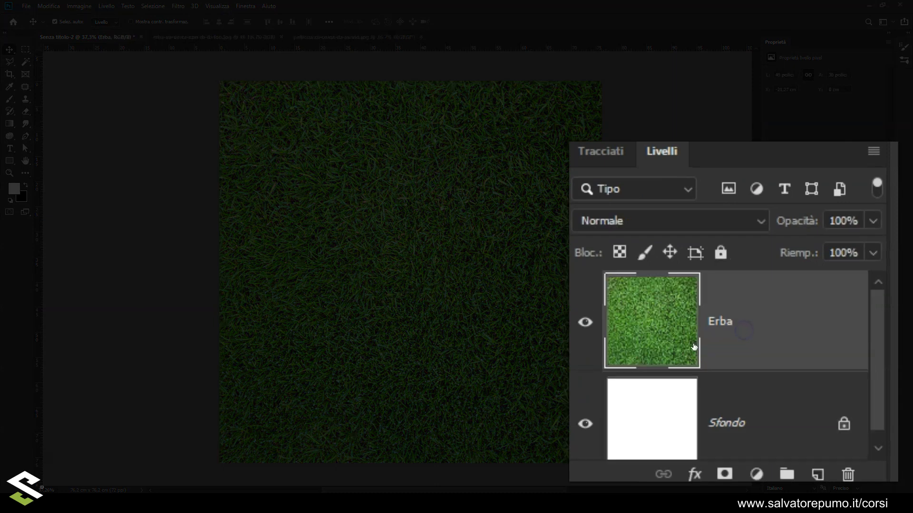
left_click(657, 321)
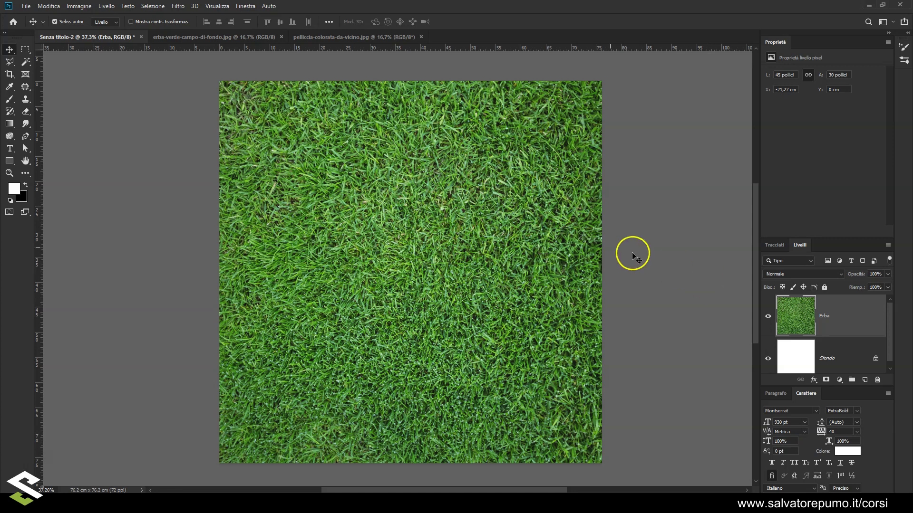
- Drag the grass field photo into the Senza titolo-2 square document as a new layer
left_click(249, 41)
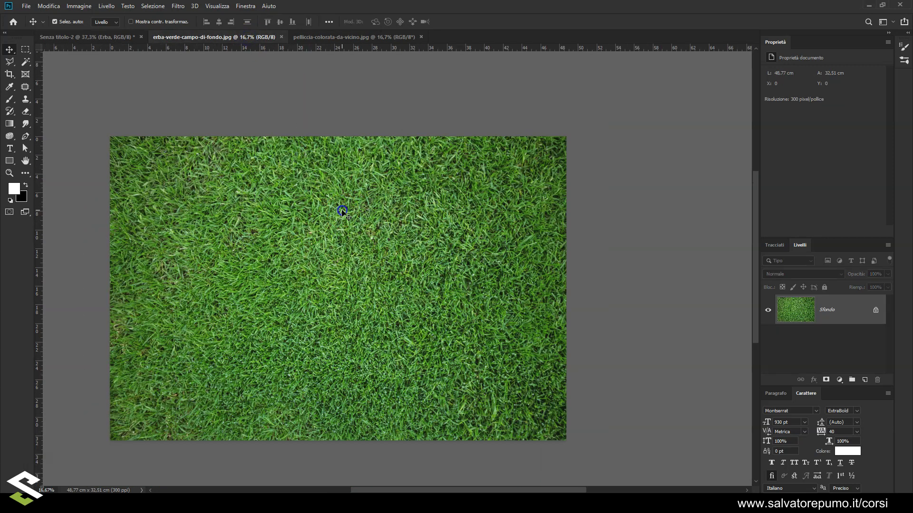
left_click_drag(341, 212, 233, 94)
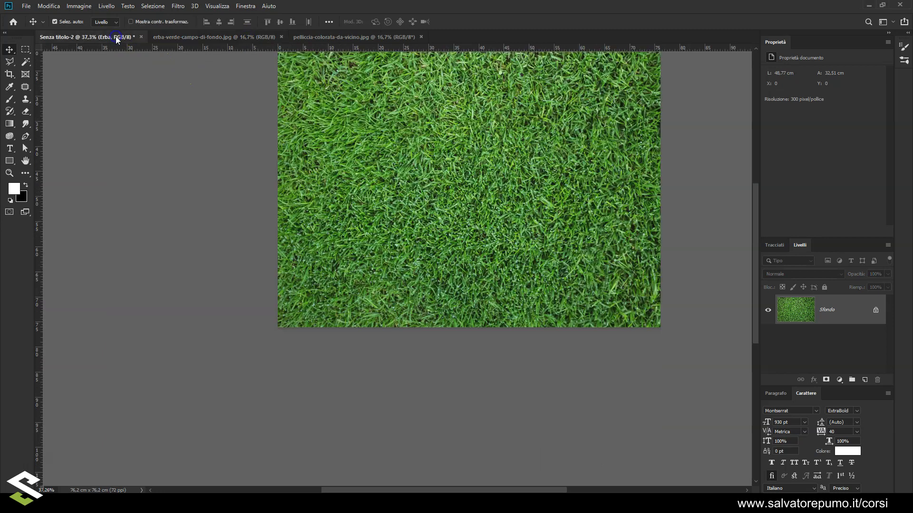
mouse_move(116, 36)
left_mouse_down()
mouse_move(437, 220)
mouse_move(403, 321)
left_mouse_up()
- Show the rulers and fit the grass layer over the canvas with Free Transform
key("ctrl+r")
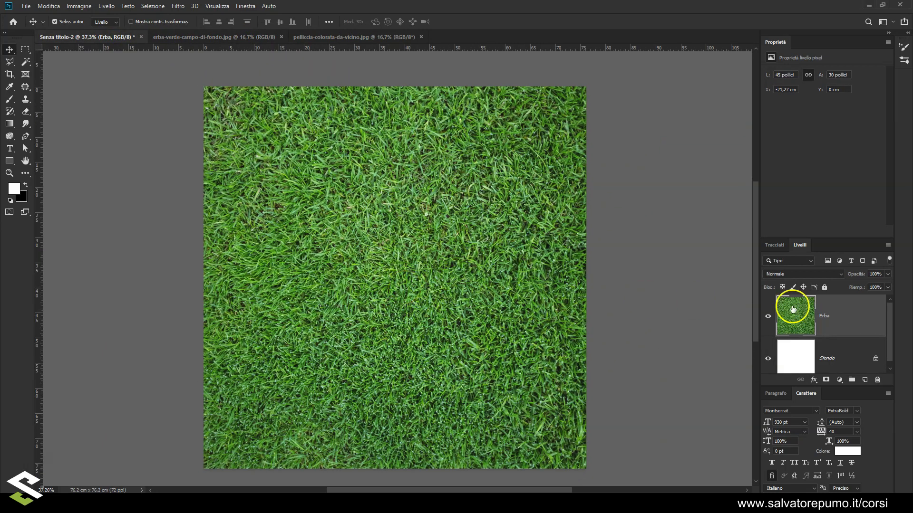
key("ctrl+t")
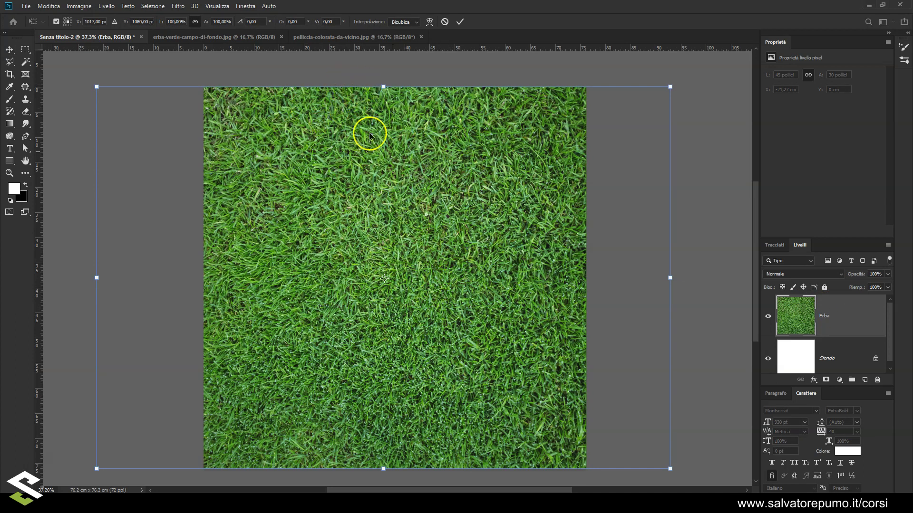
key("Return")
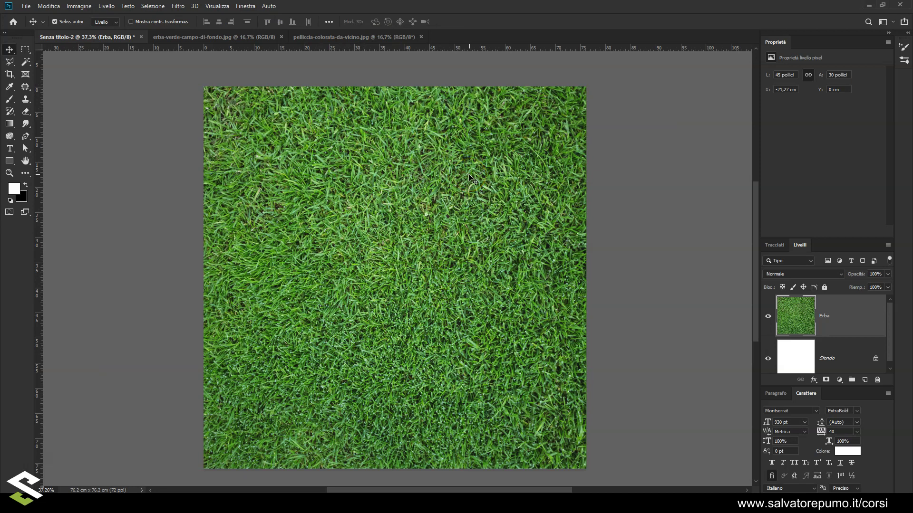
left_click(9, 149)
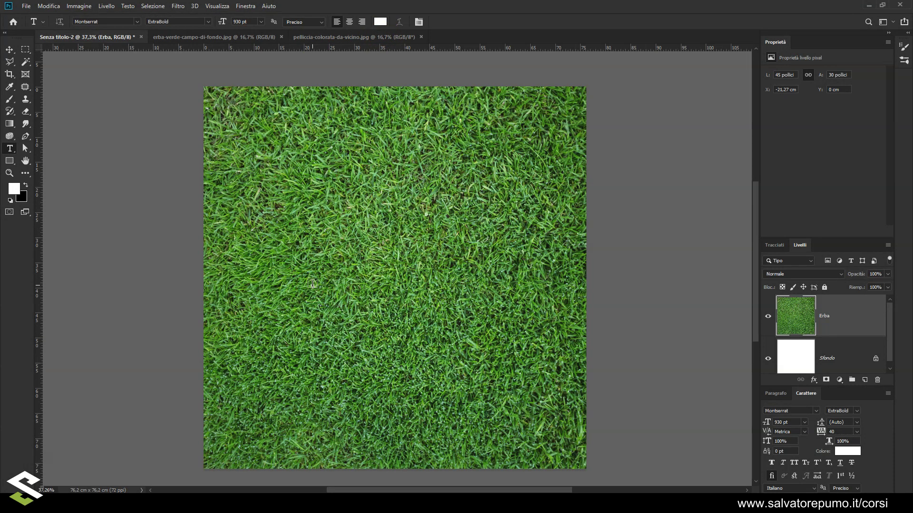
- Type white '5K' text on the canvas and drag it to the centre of the grass
left_click(313, 284)
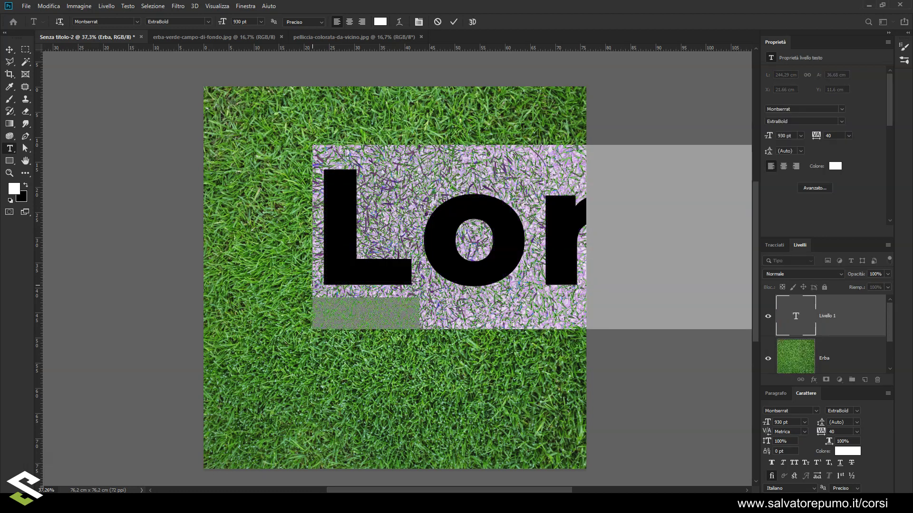
type("5K")
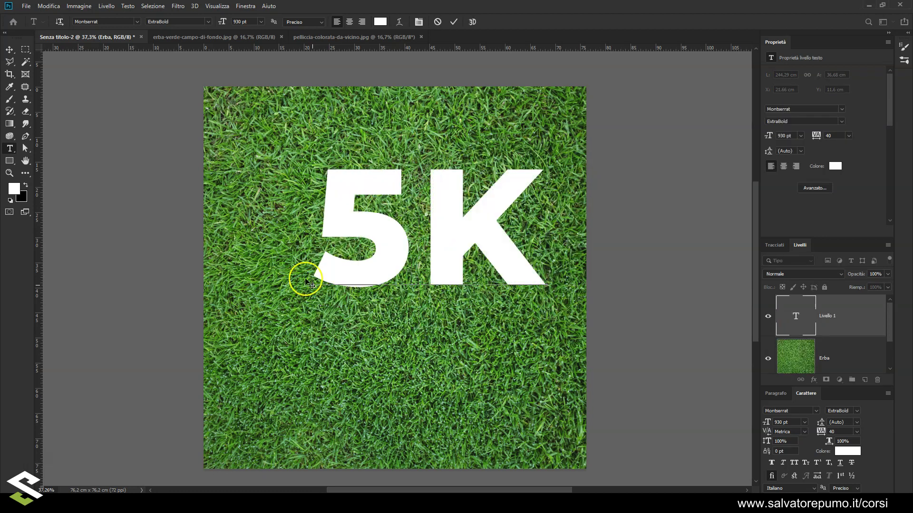
left_click(10, 49)
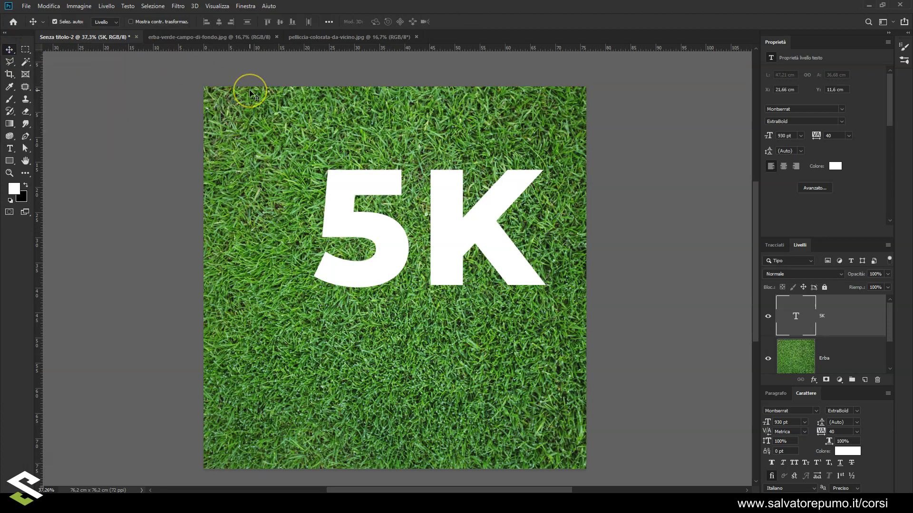
left_click(343, 190)
mouse_move(345, 190)
left_mouse_down()
mouse_move(331, 233)
mouse_move(446, 177)
mouse_move(495, 283)
mouse_move(401, 305)
mouse_move(385, 333)
mouse_move(403, 347)
mouse_move(359, 304)
mouse_move(409, 310)
mouse_move(412, 287)
left_mouse_up()
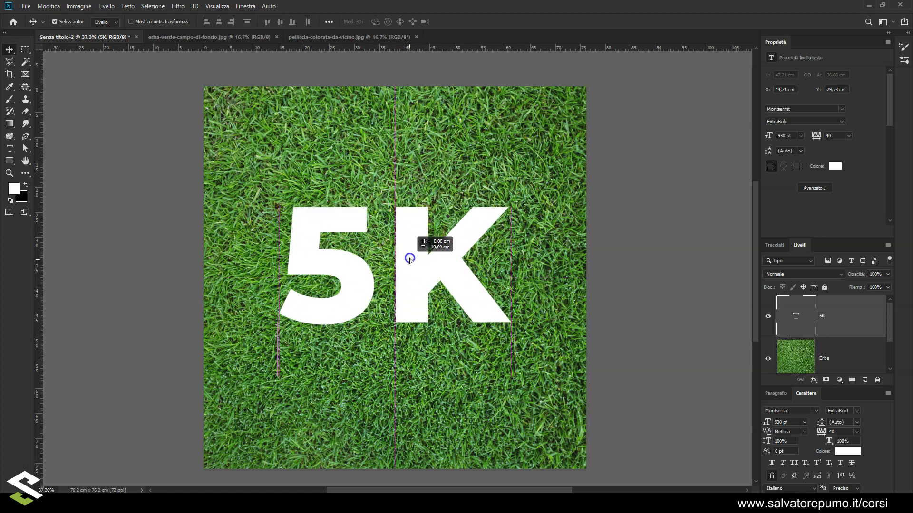
left_click_drag(409, 261, 422, 270)
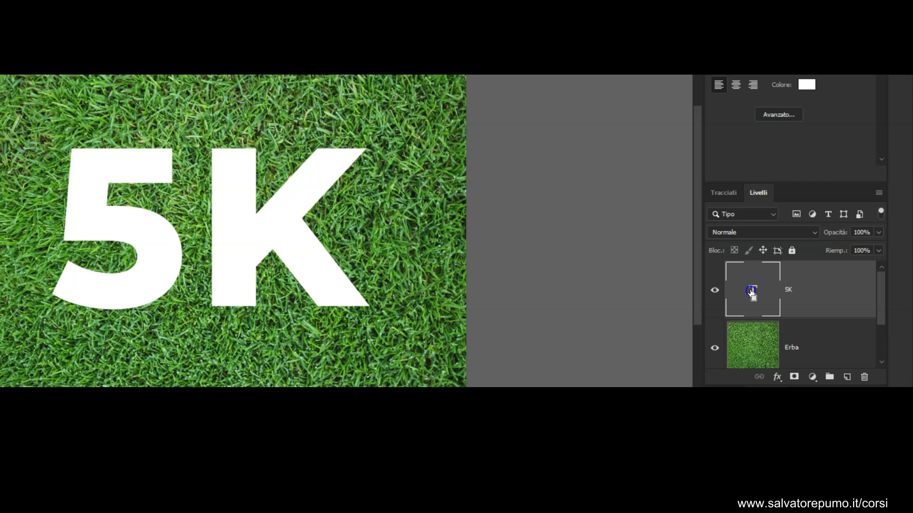
- Load the 5K letter selection and add it as a layer mask on the Erba layer
left_click(752, 292, "ctrl")
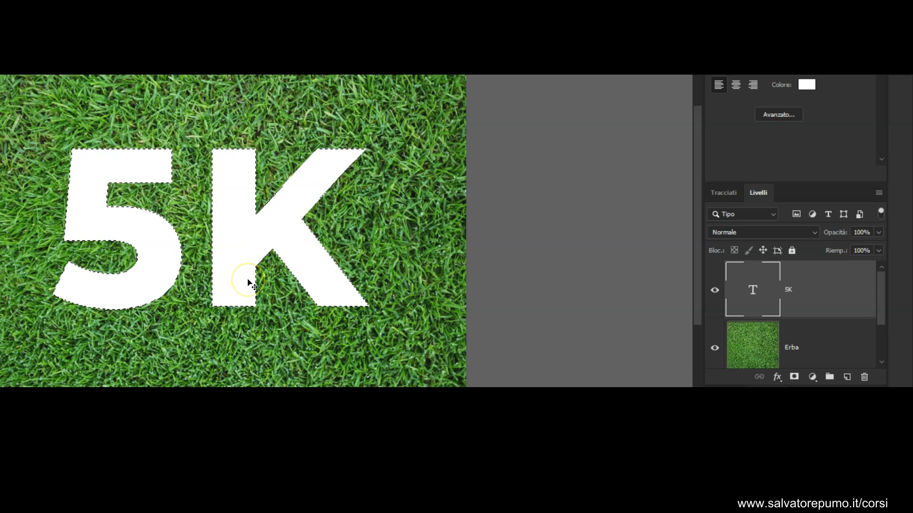
left_click(748, 349)
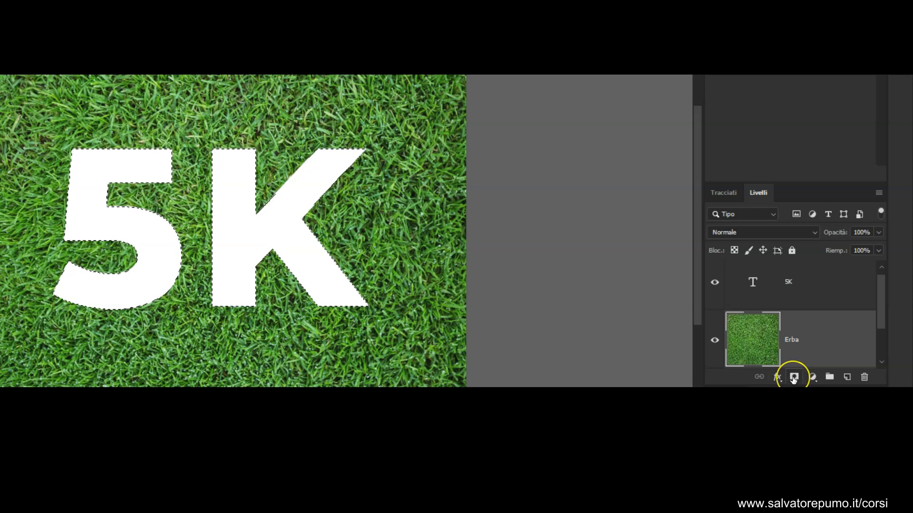
left_click(793, 378)
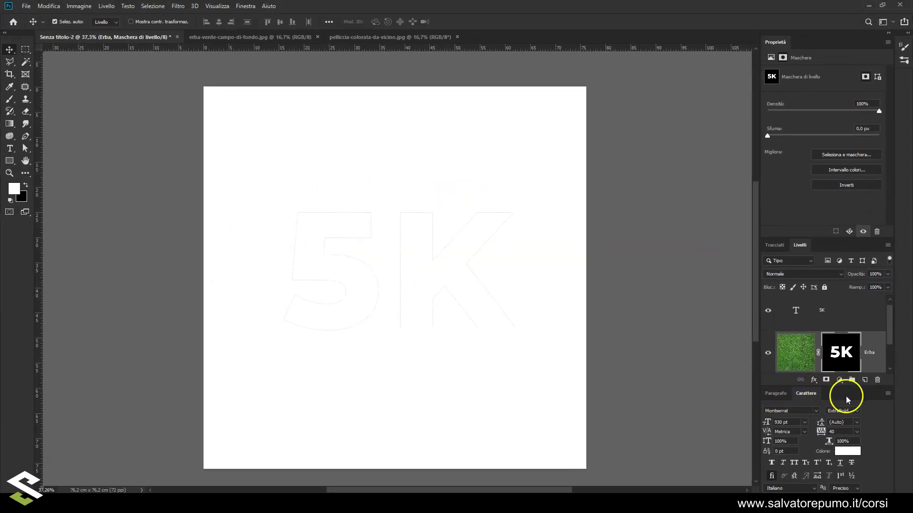
- Close the Carattere and Paragrafo panel group
left_click(887, 394)
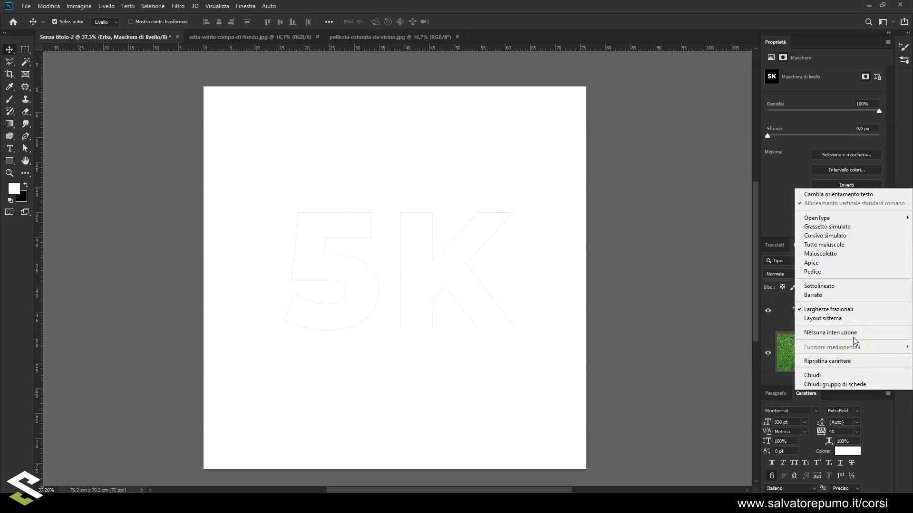
left_click(852, 384)
left_click_drag(841, 380, 814, 326)
left_click_drag(487, 240, 526, 262)
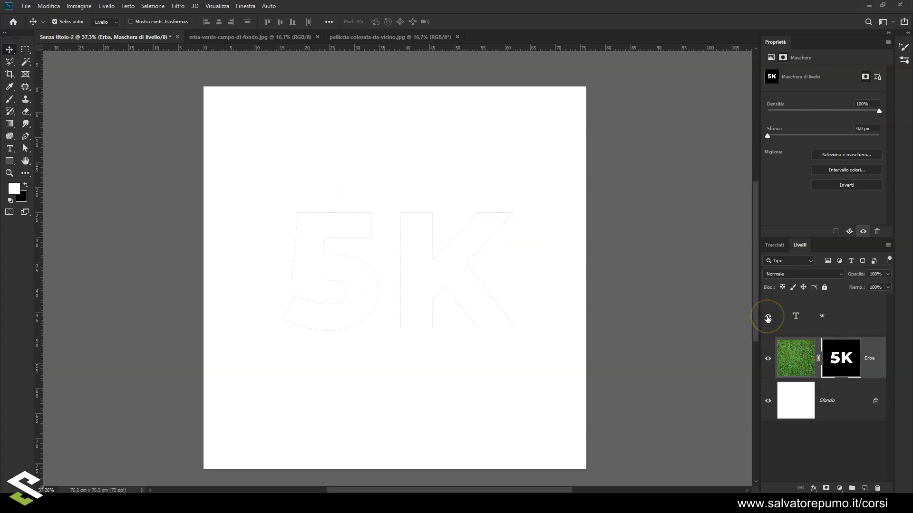
- Hide the white 5K text layer and zoom in on the grass-filled letters
left_click(768, 317)
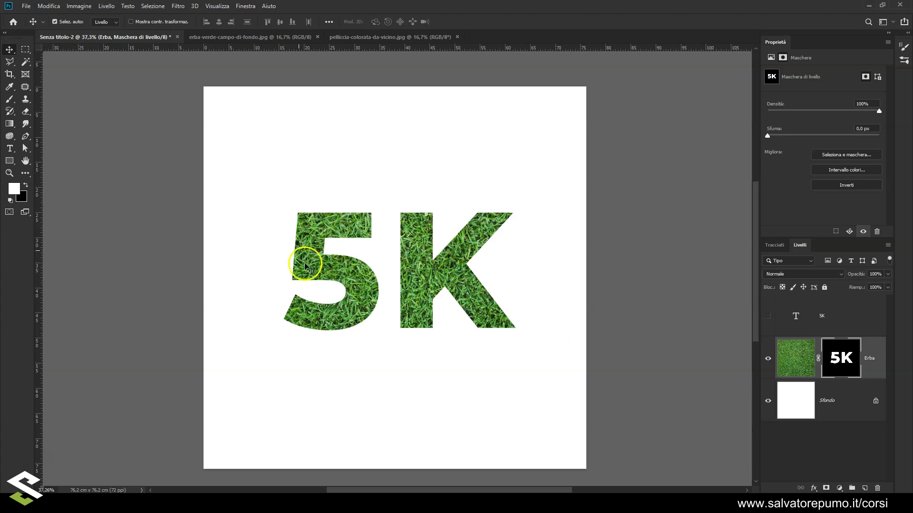
scroll(380, 291, "up", 2)
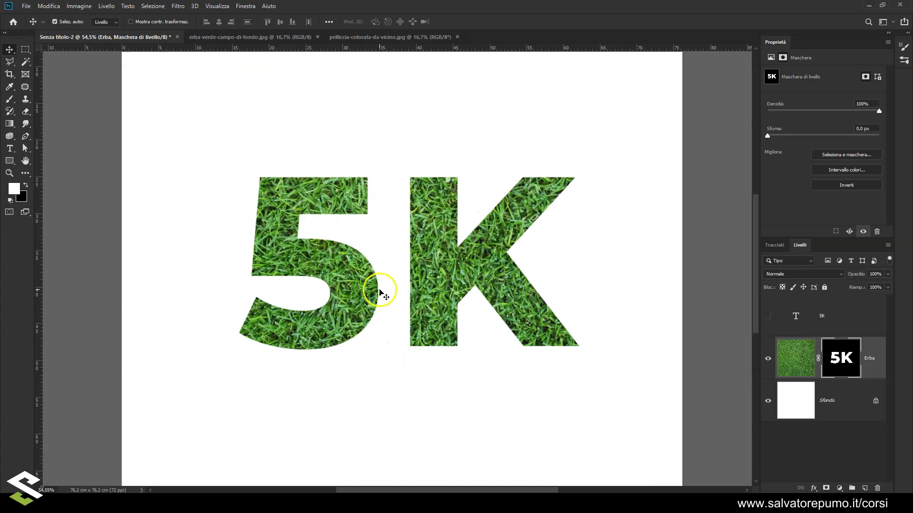
scroll(380, 291, "up", 1)
scroll(380, 291, "up", 1)
scroll(379, 291, "down", 1)
left_click(271, 149)
left_click(593, 316)
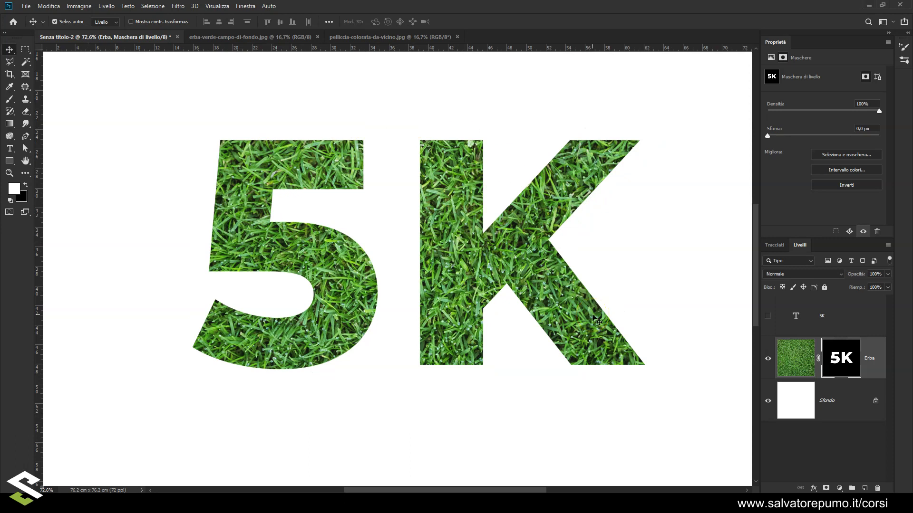
left_click(580, 316)
left_click(449, 273)
left_click(10, 99)
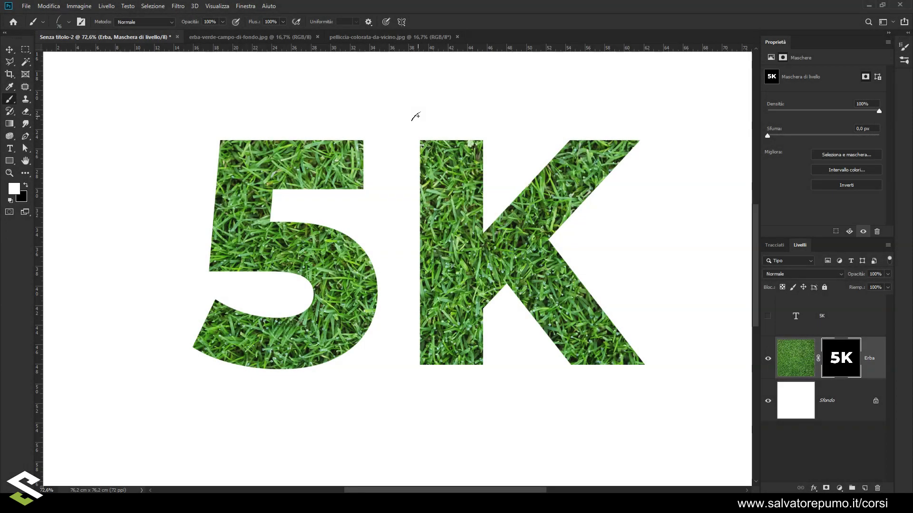
- Open the brush preset picker on the canvas and browse the available brushes
right_click(416, 117)
left_click(453, 279)
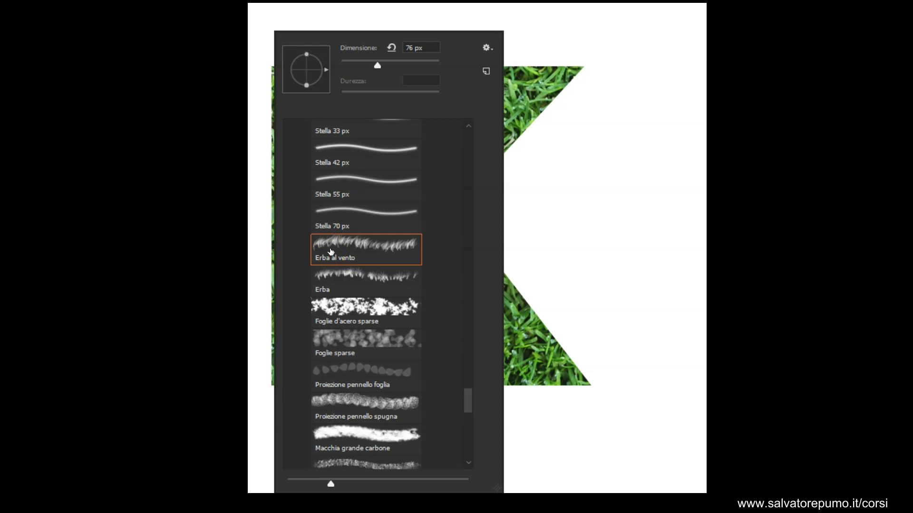
left_click(366, 243)
left_click(466, 397)
left_click_drag(469, 400, 469, 261)
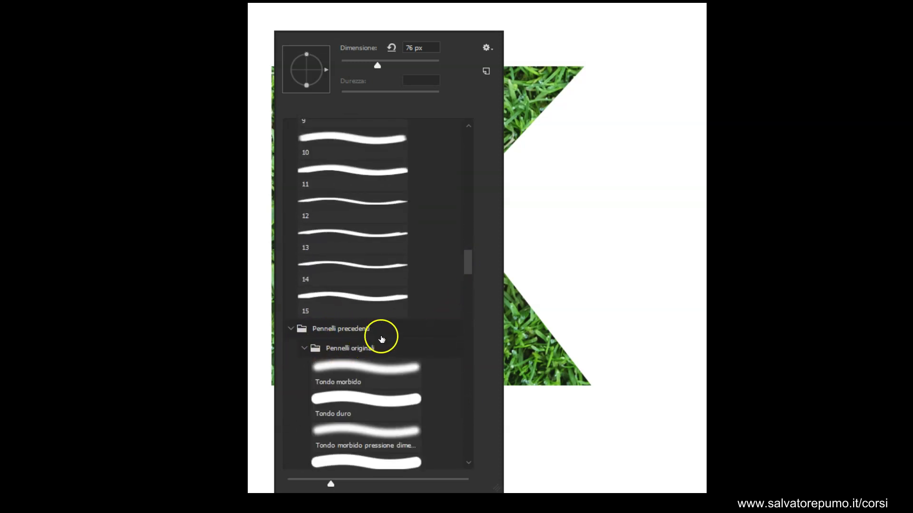
- Load the Pennelli precedenti legacy brushes and expand the Pennelli originali folder
left_click(486, 47)
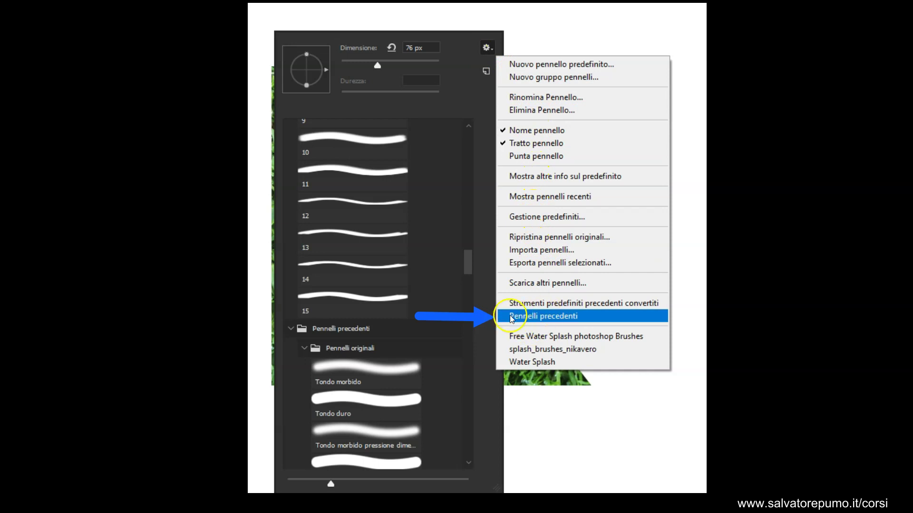
left_click(390, 329)
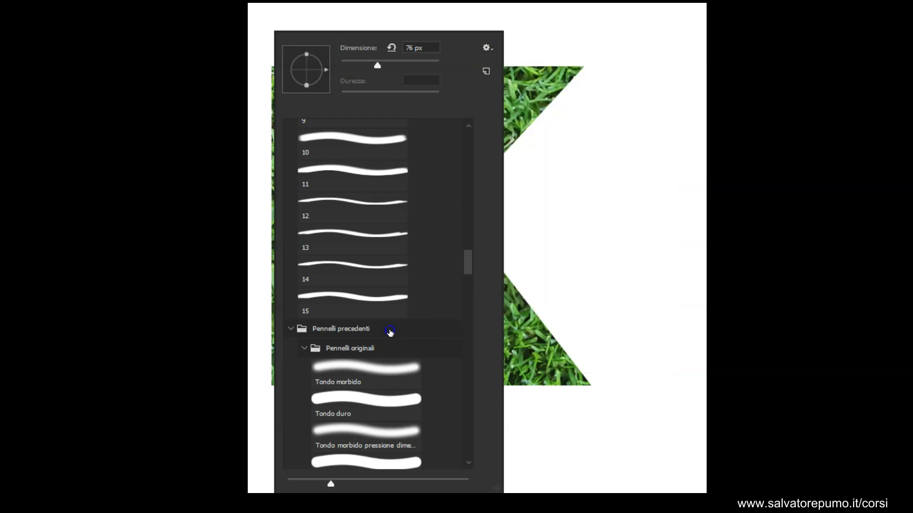
left_click(291, 329)
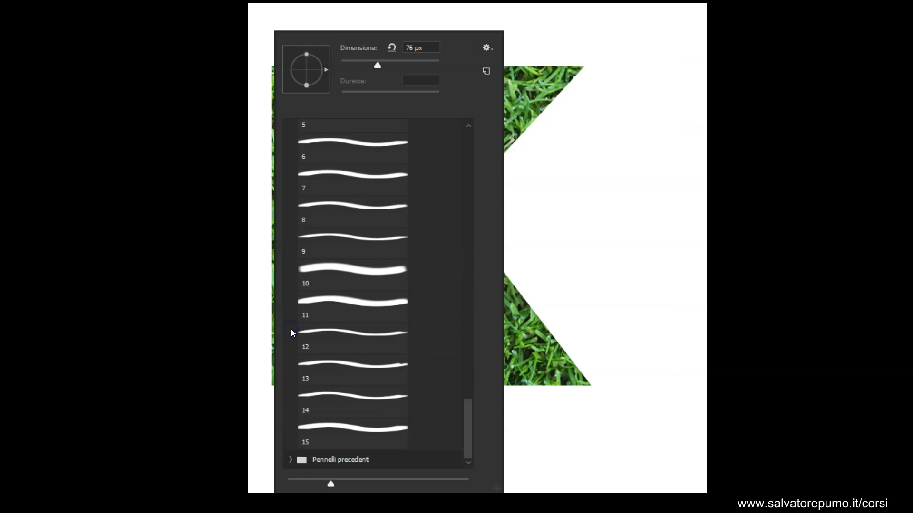
left_click(290, 461)
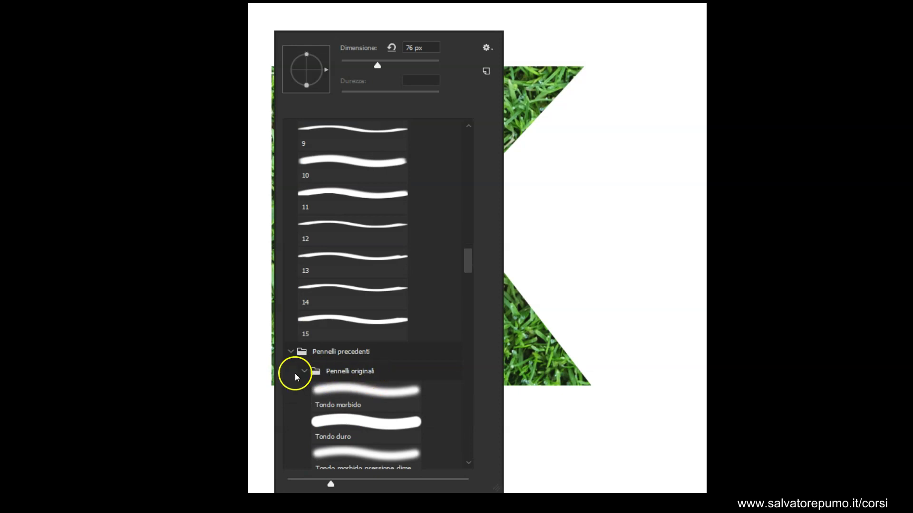
left_click(304, 371)
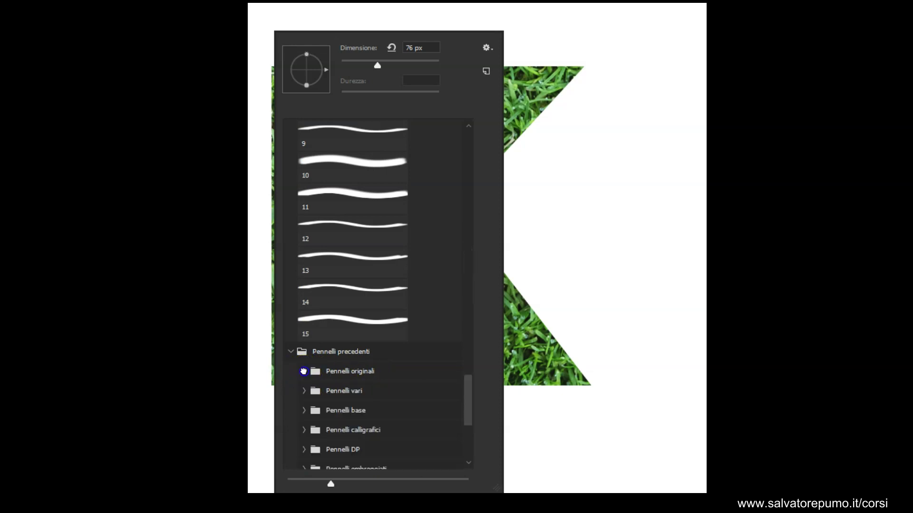
left_click(304, 371)
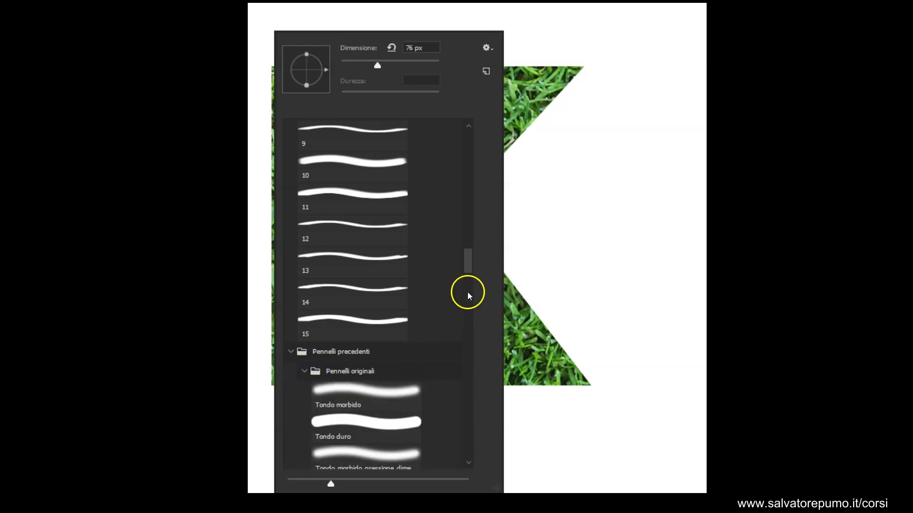
mouse_move(466, 259)
left_mouse_down()
mouse_move(465, 377)
mouse_move(452, 431)
mouse_move(459, 401)
left_mouse_up()
- Choose the Erba al vento grass brush and set its size to 78 px
left_click(342, 269)
left_click(373, 298)
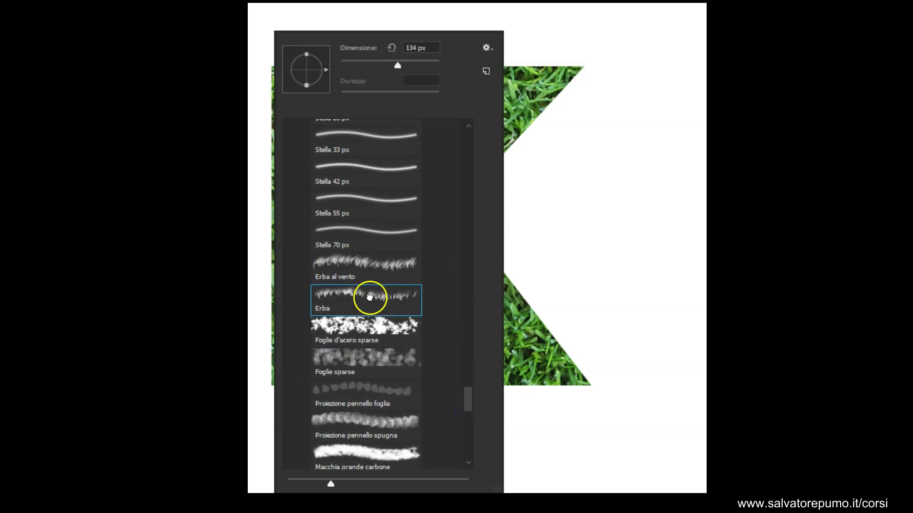
left_click(371, 274)
left_click(371, 271)
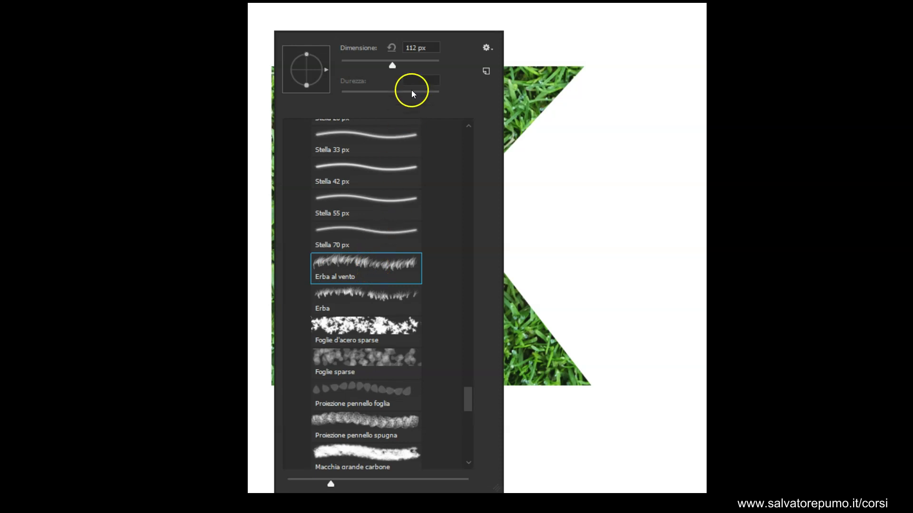
double_click(411, 48)
type("76")
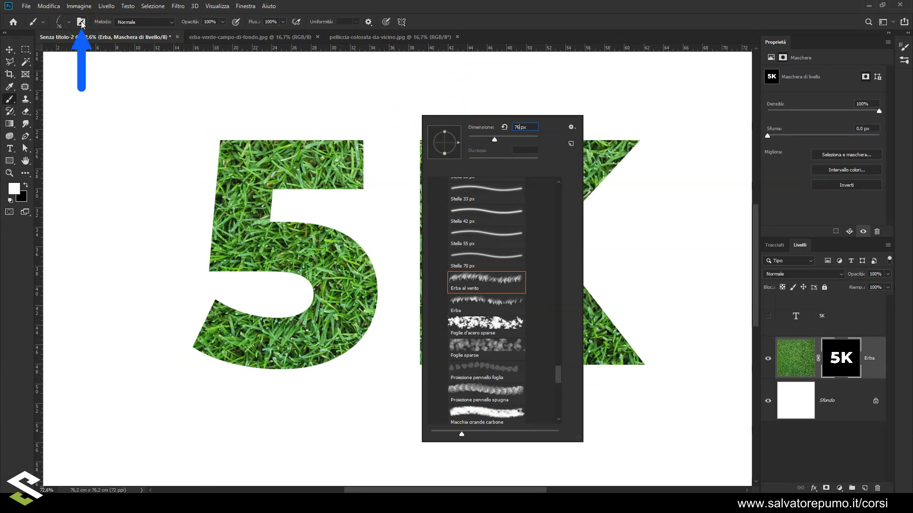
- Disable Dinamica colori and set roundness variation 0% and angle variation 100%
left_click(81, 21)
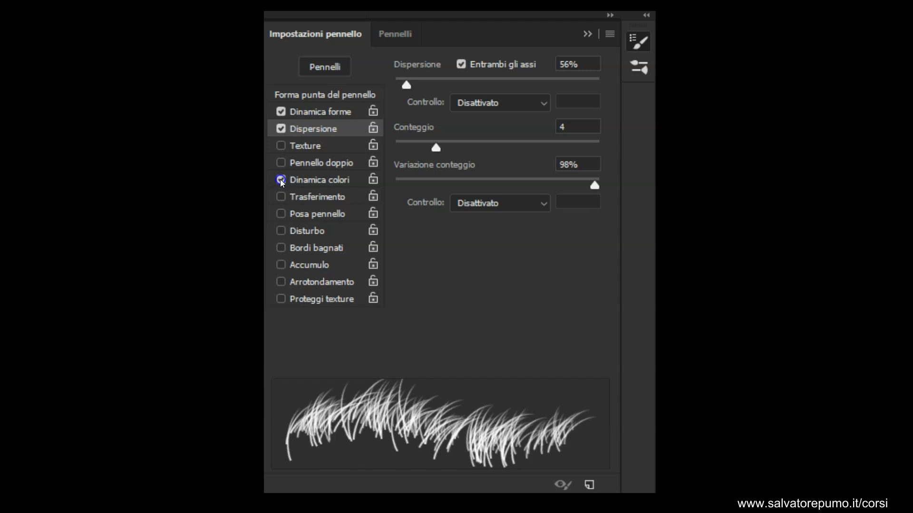
left_click(280, 179)
left_click(335, 112)
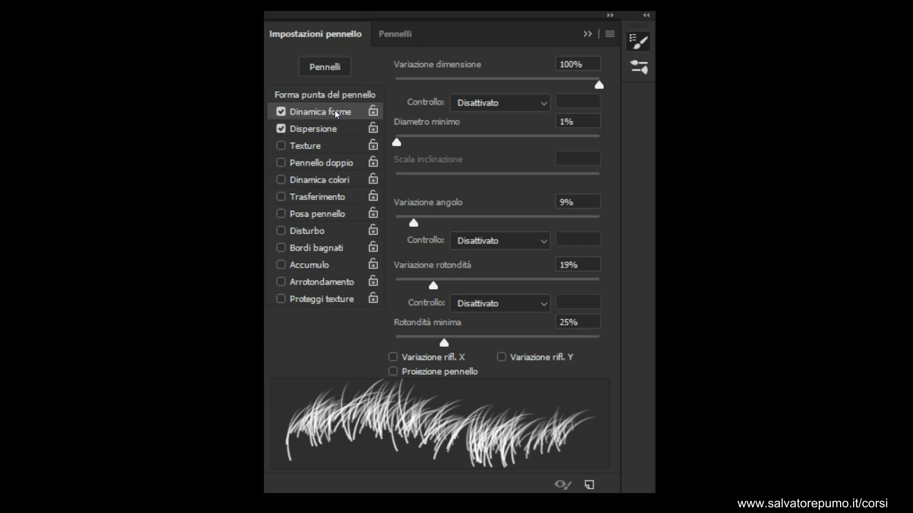
left_click_drag(433, 285, 395, 287)
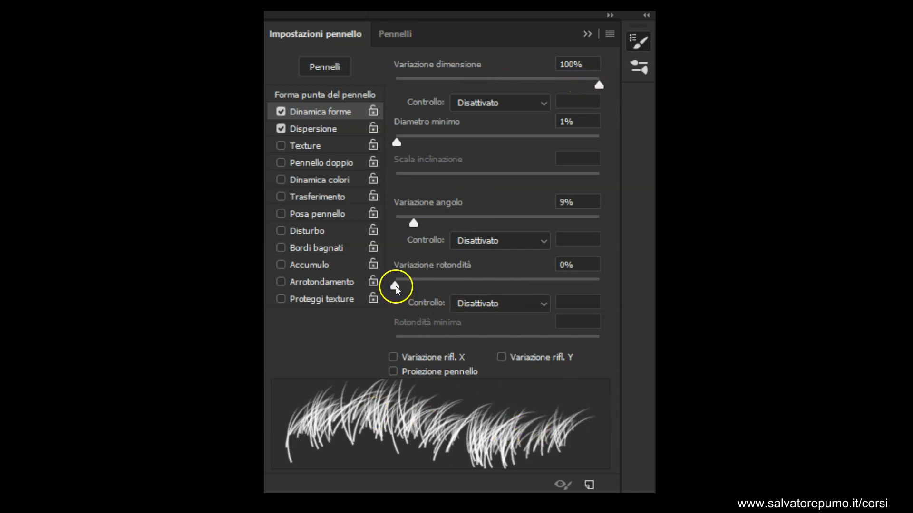
left_click_drag(412, 224, 623, 222)
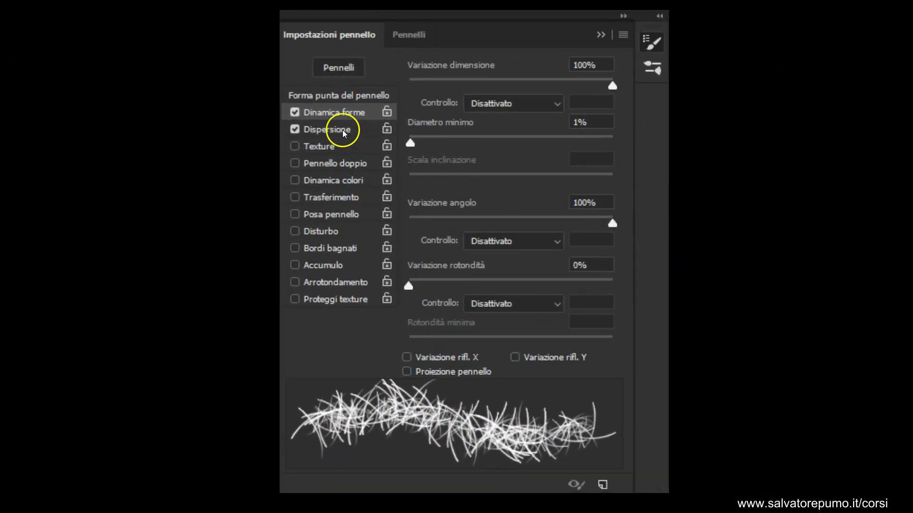
- Set the Dispersione count to 7 and fine-tune the scatter amount
left_click(343, 131)
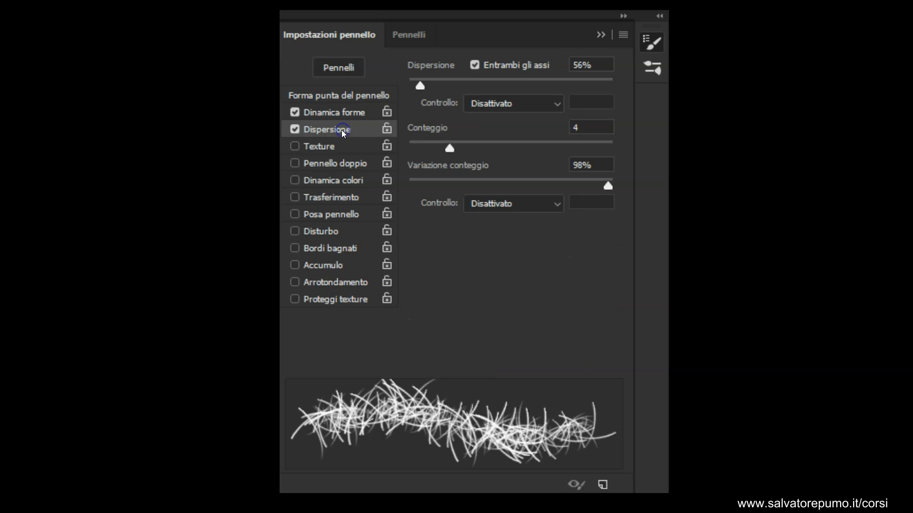
left_click_drag(449, 149, 485, 148)
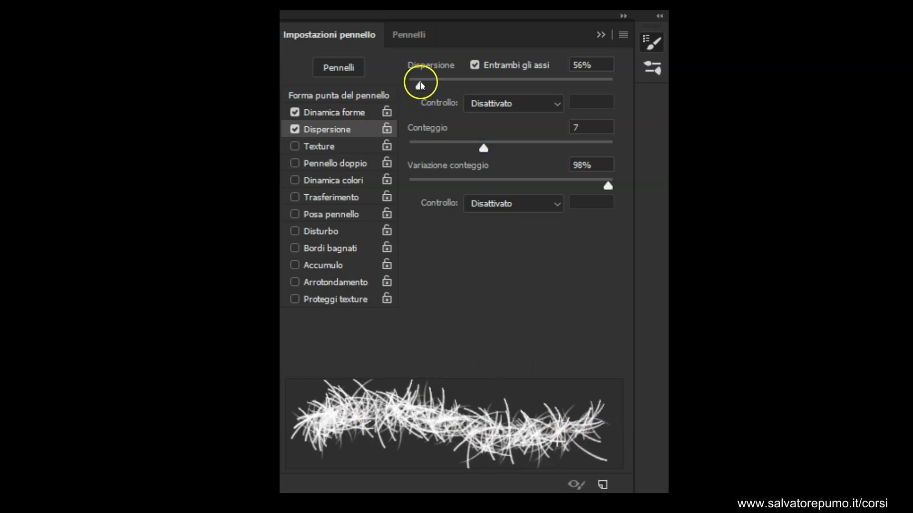
left_click_drag(420, 84, 422, 92)
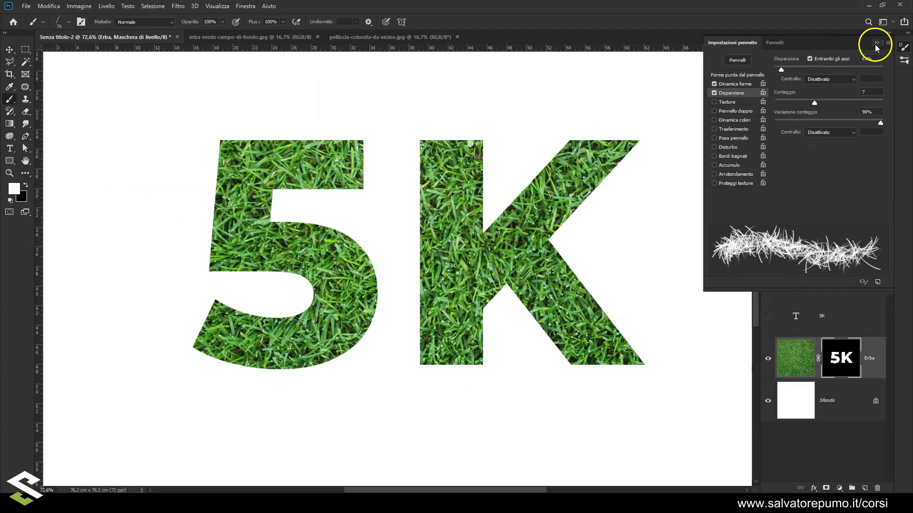
- Close the Brush Settings panel and target the Erba layer mask
left_click(877, 43)
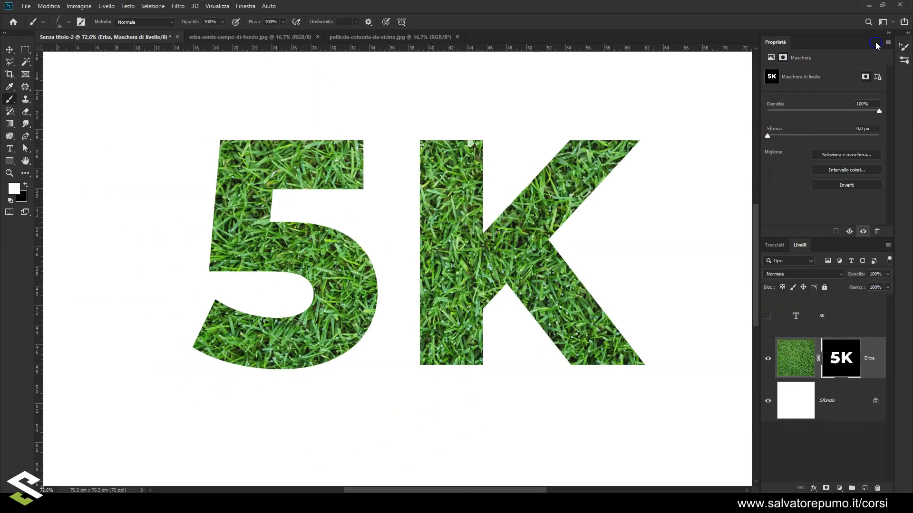
left_click(844, 366)
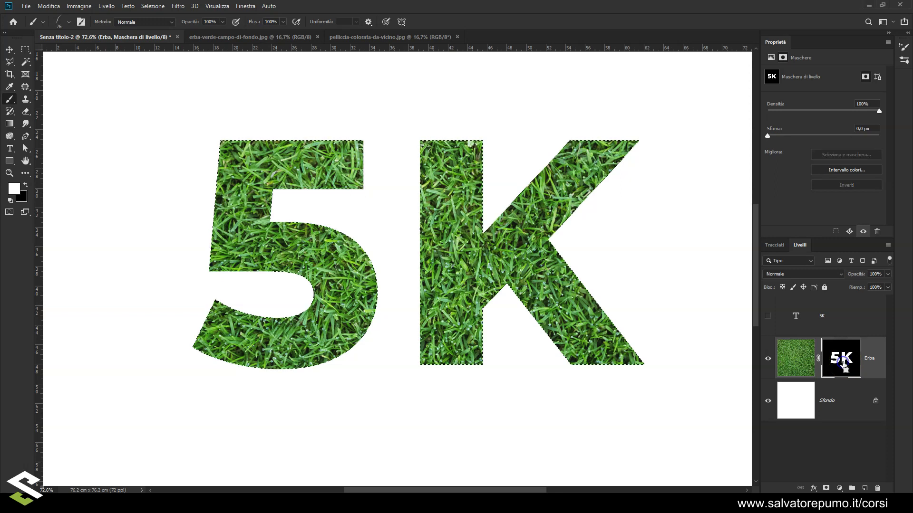
left_click(844, 362)
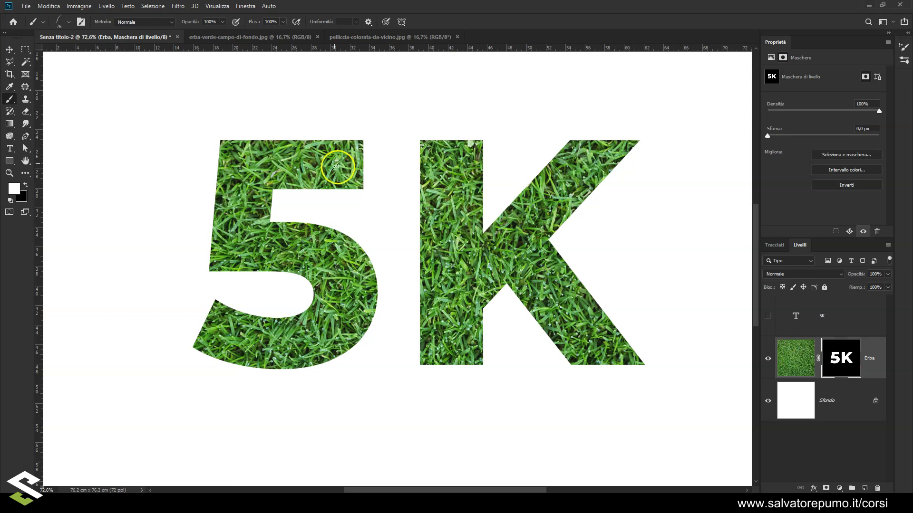
- Paint test grass strokes along the edges of the 5 on the mask, then undo them
left_click_drag(225, 139, 364, 139)
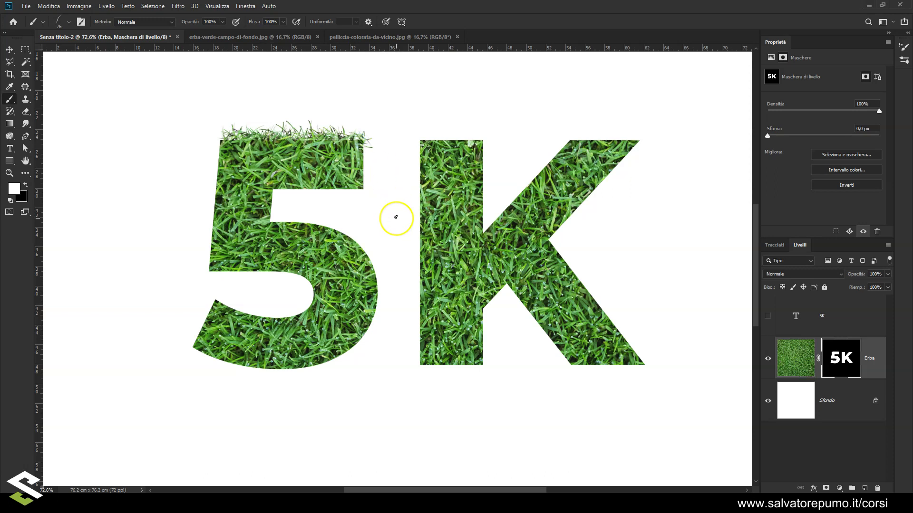
left_click_drag(220, 141, 213, 237)
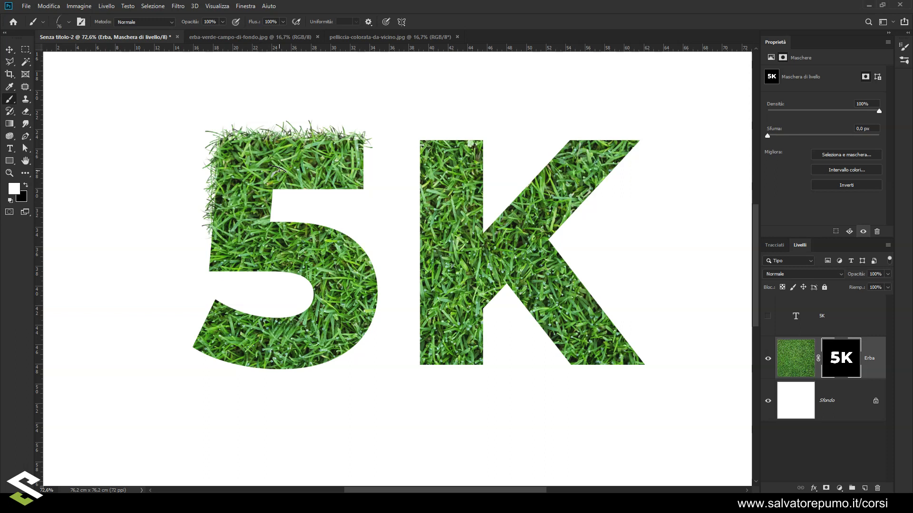
left_click_drag(251, 369, 321, 366)
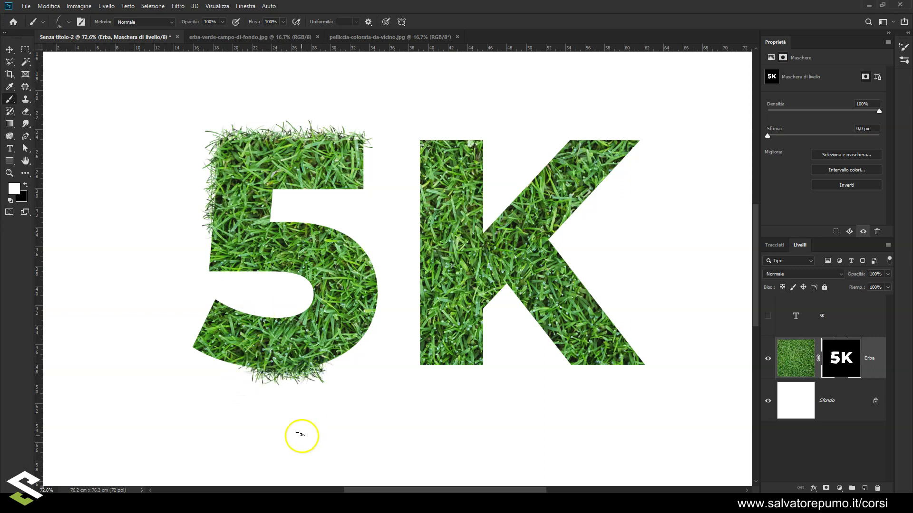
mouse_move(193, 349)
left_mouse_down()
mouse_move(335, 354)
mouse_move(366, 315)
mouse_move(371, 265)
mouse_move(346, 235)
mouse_move(286, 230)
mouse_move(269, 212)
mouse_move(267, 190)
mouse_move(353, 179)
mouse_move(370, 142)
mouse_move(356, 194)
left_mouse_up()
mouse_move(216, 250)
left_mouse_down()
mouse_move(204, 265)
mouse_move(209, 219)
left_mouse_up()
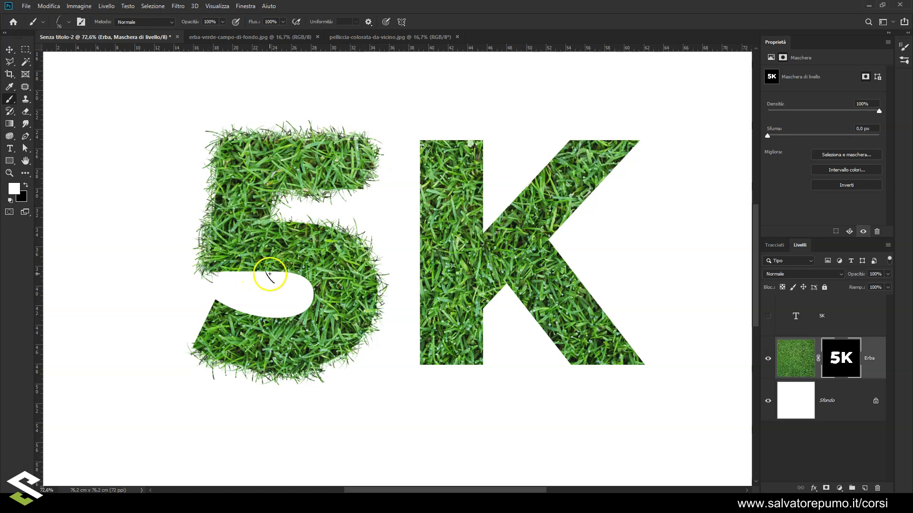
left_click(354, 263)
key("ctrl+z")
key("ctrl+z")
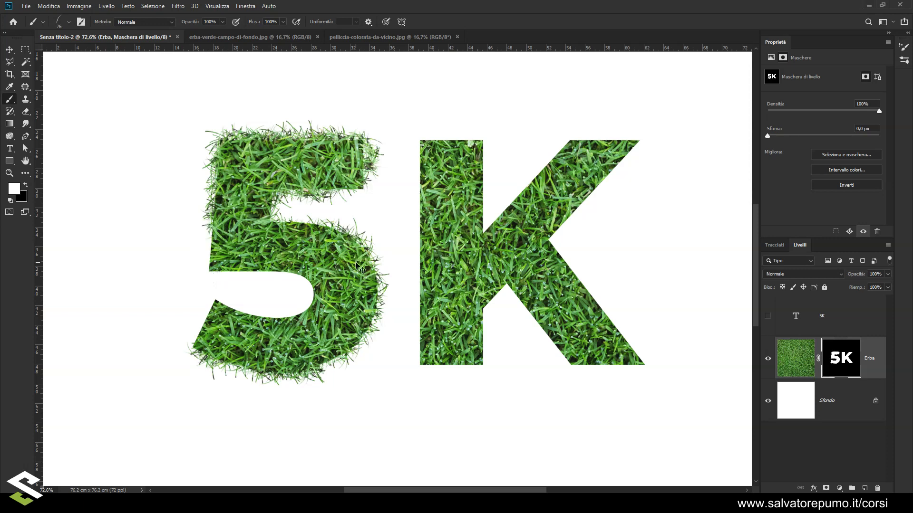
key("ctrl+z")
key("ctrl+z")
key("ctrl+z")
key("ctrl+z")
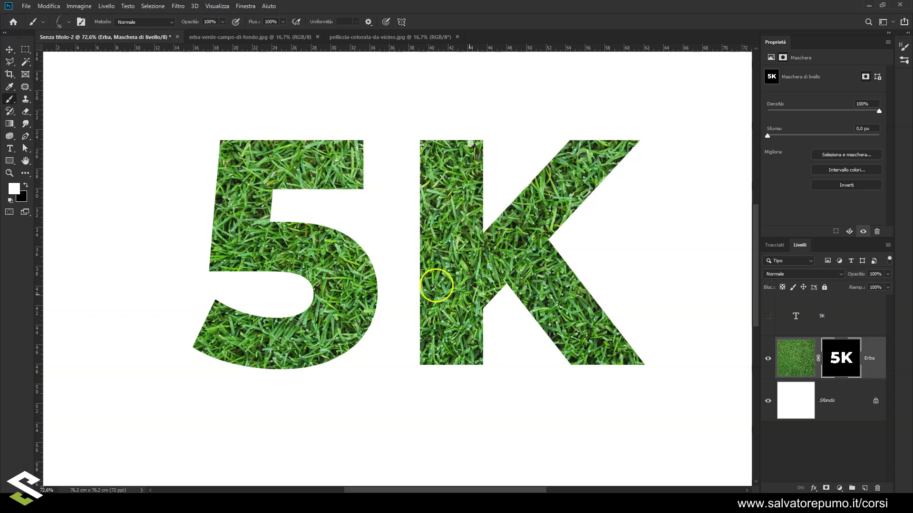
- Load the Erba mask as a selection and make a 5K work path from it
left_click(842, 364)
left_click(841, 364, "ctrl")
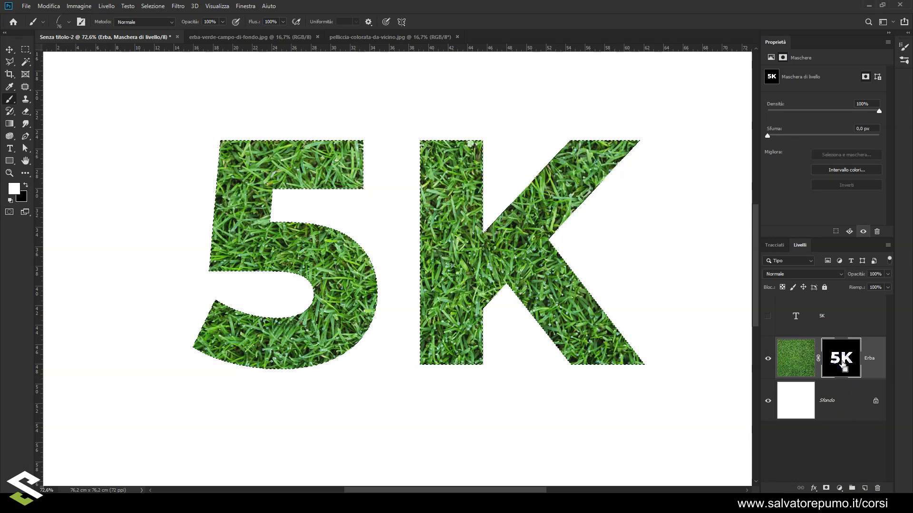
left_click(779, 247)
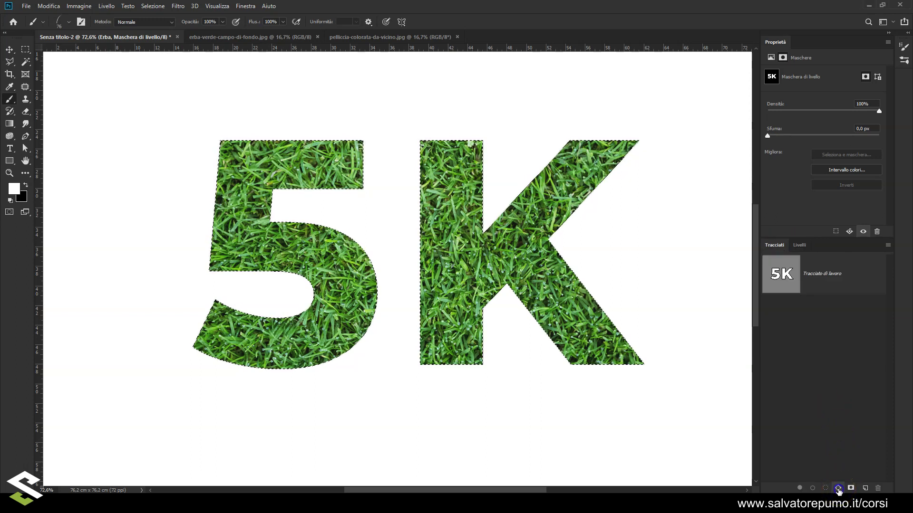
left_click(837, 488)
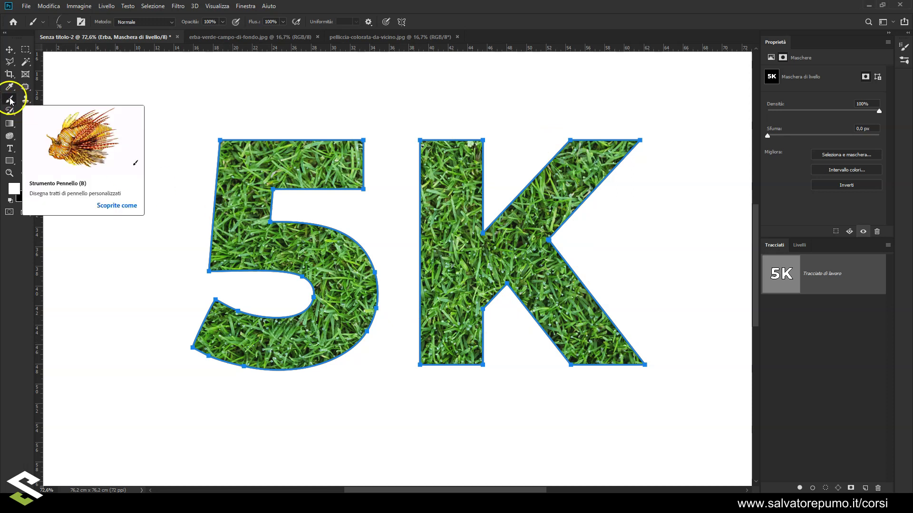
left_click(14, 190)
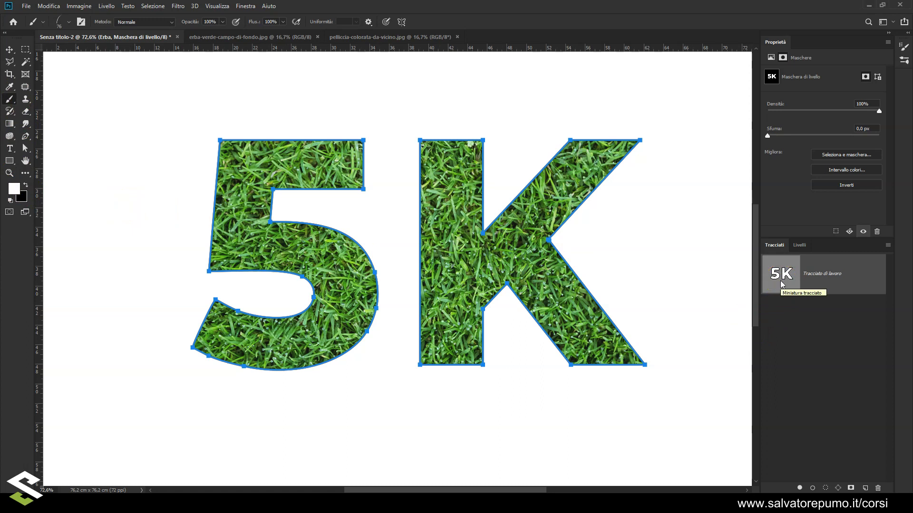
- Stroke the 5K work path with the grass brush, then deselect the path to hide its outline
key("Return")
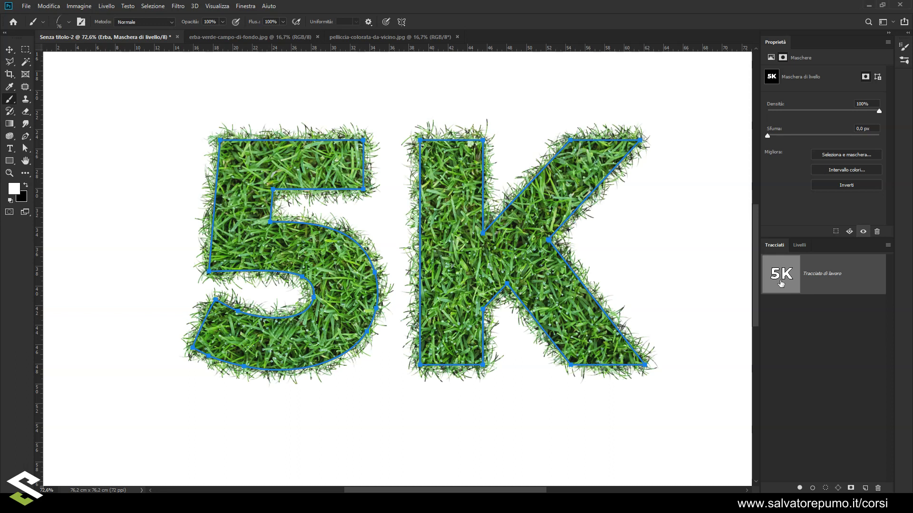
left_click(789, 319)
left_click(792, 327)
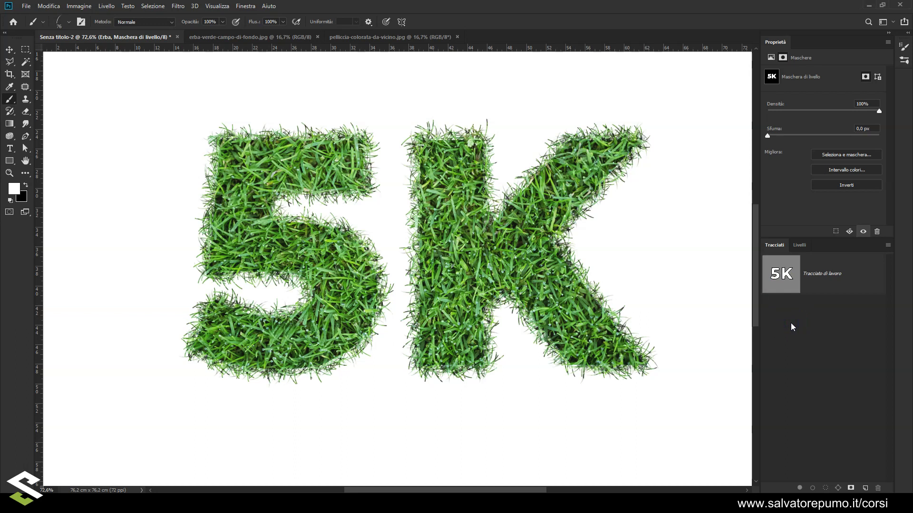
left_click(789, 326)
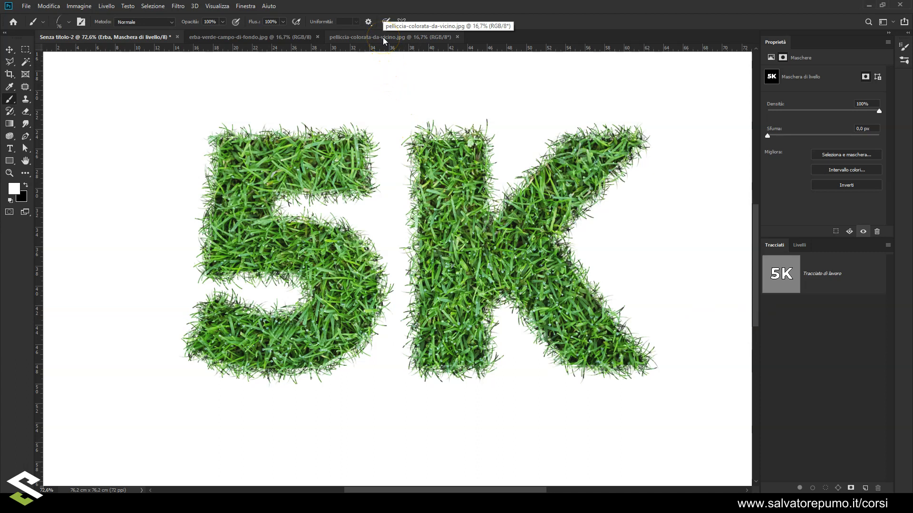
- Target the Erba layer's grass image, then switch to the pelliccia-colorata-da-vicino.jpg document
left_click(796, 244)
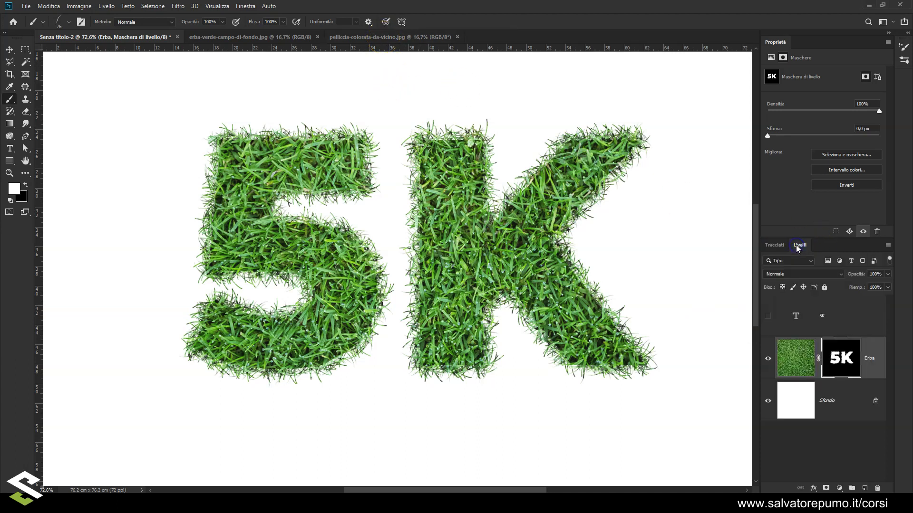
left_click(797, 366)
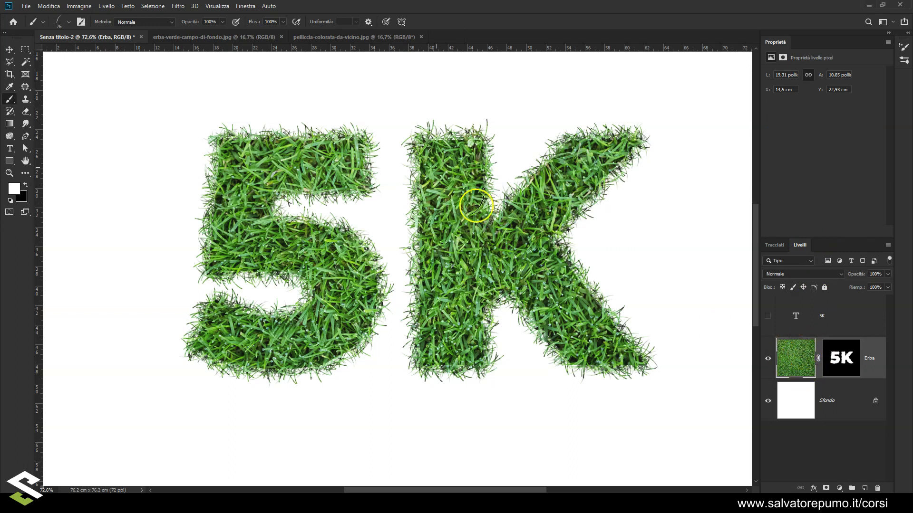
left_click(329, 47)
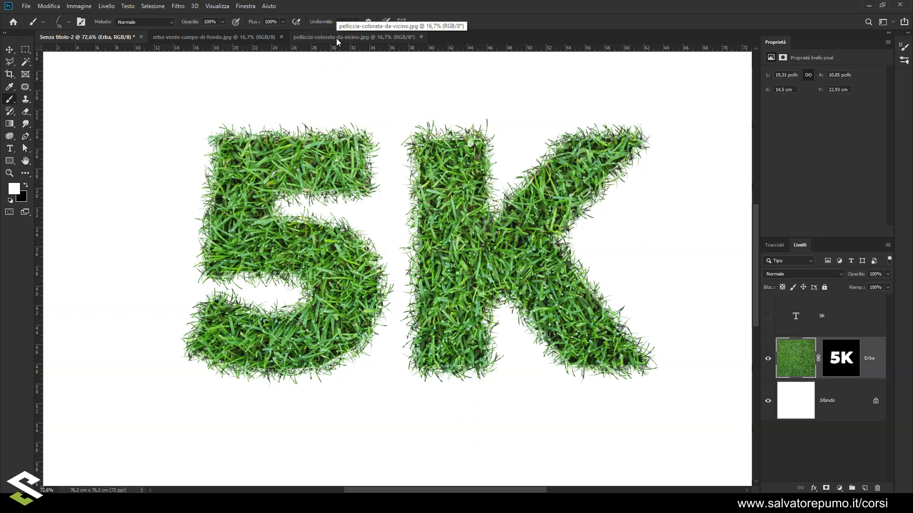
left_click(336, 38)
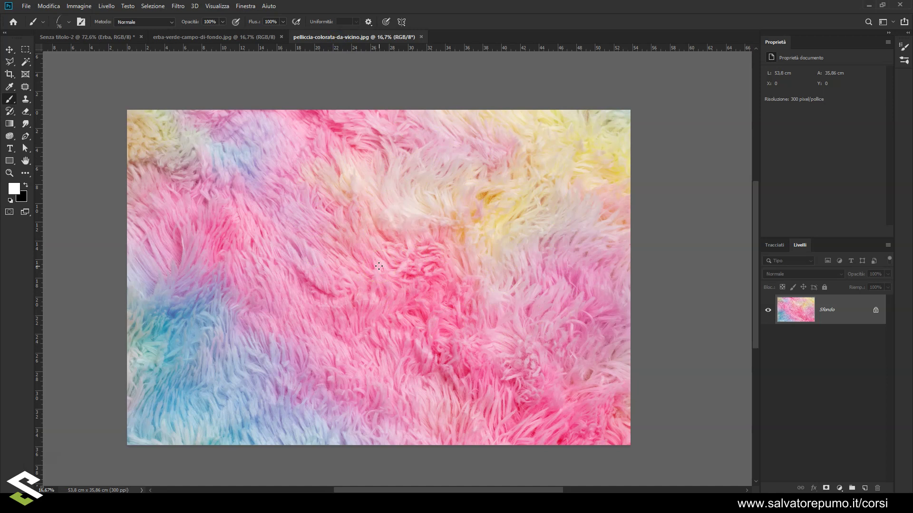
- Unlock the fur photo's Sfondo layer and drag it into the 5K document
left_click(10, 51)
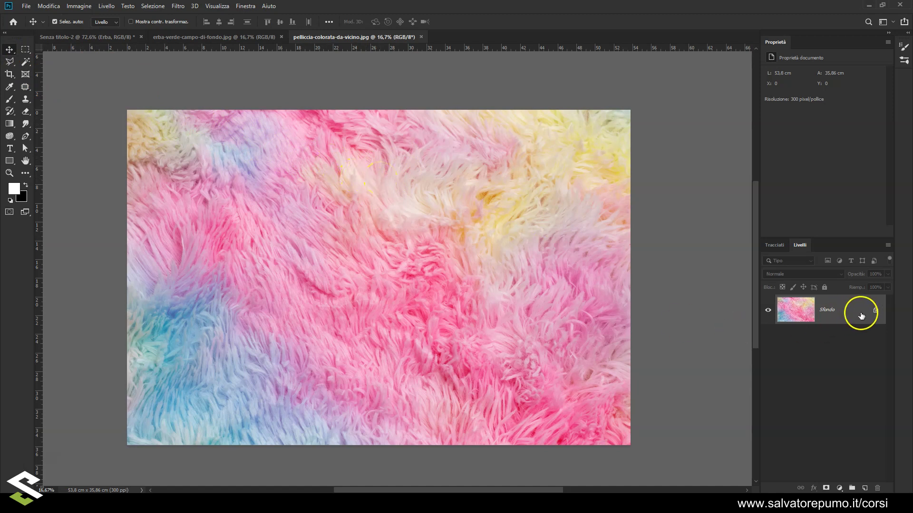
left_click(875, 310)
mouse_move(395, 189)
left_mouse_down()
mouse_move(252, 105)
mouse_move(352, 212)
left_mouse_up()
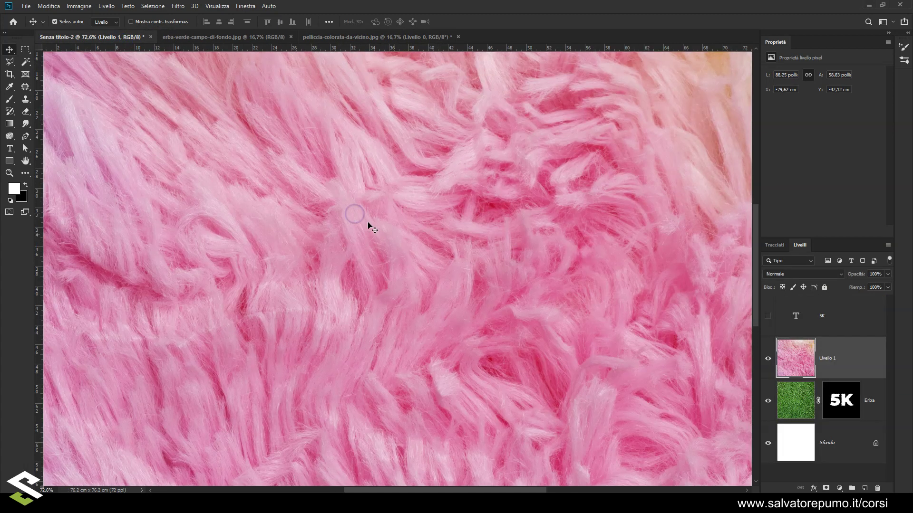
scroll(594, 292, "down", 5)
scroll(590, 290, "down", 1)
mouse_move(538, 249)
left_mouse_down()
mouse_move(353, 208)
mouse_move(358, 226)
left_mouse_up()
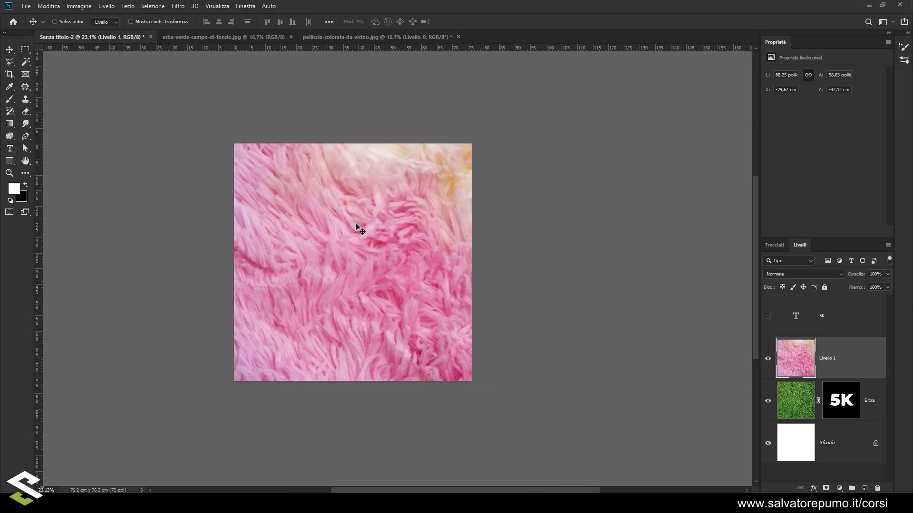
- Scale the new Livello 1 fur layer down so it covers the canvas
key("ctrl+t")
left_click_drag(684, 478, 529, 405)
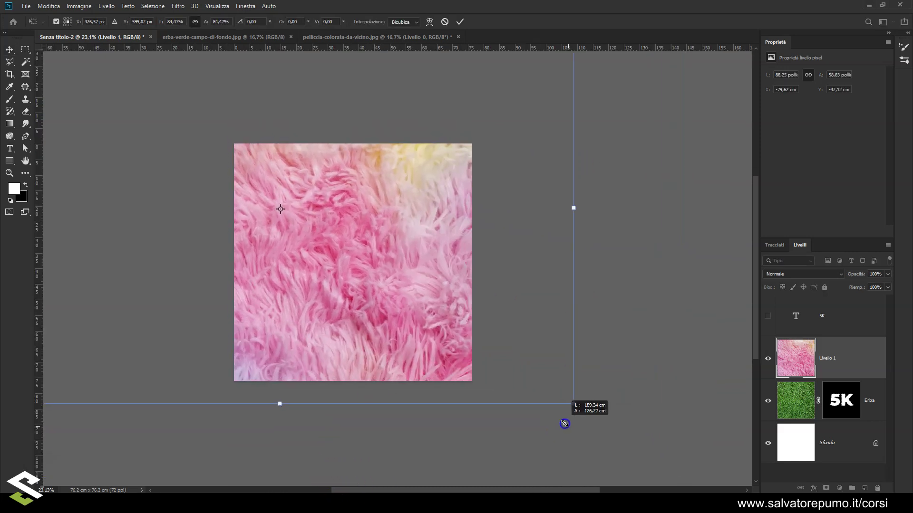
left_click_drag(128, 107, 180, 140)
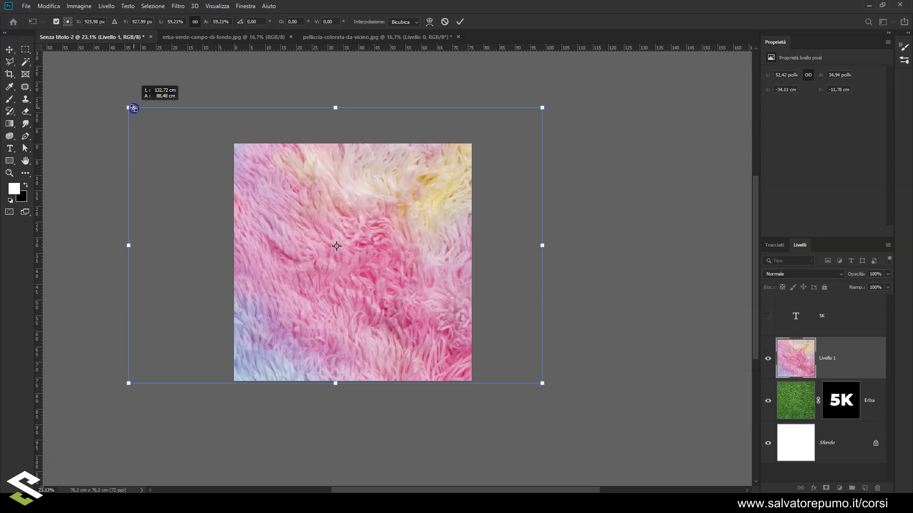
left_click_drag(327, 232, 330, 233)
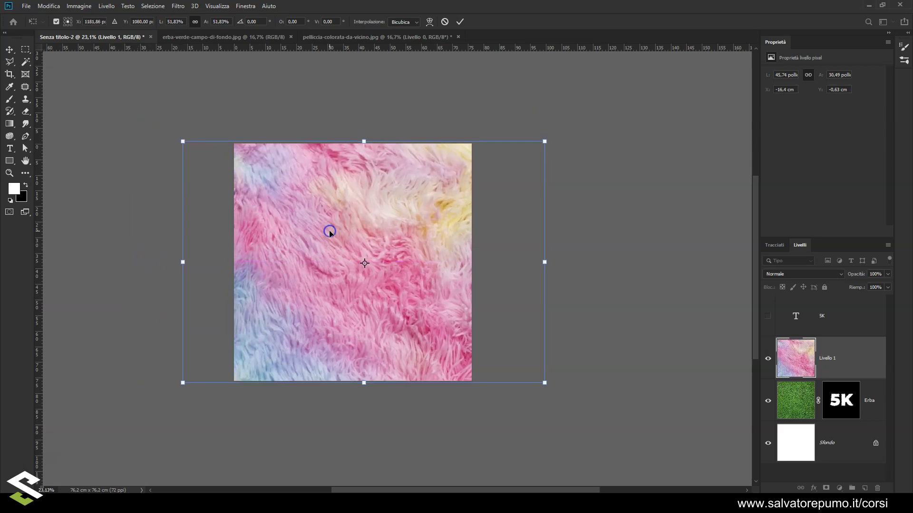
key("Return")
key("ctrl")
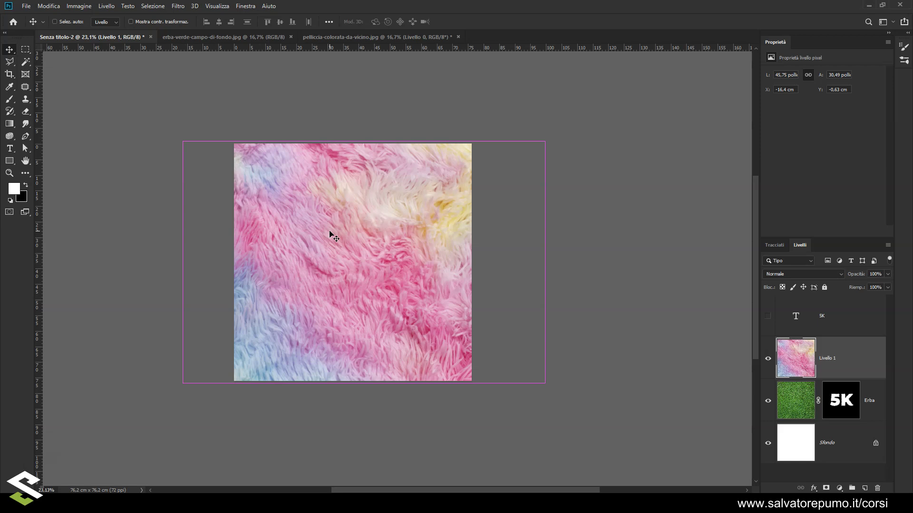
left_click(332, 233, "ctrl")
left_click(328, 235, "ctrl")
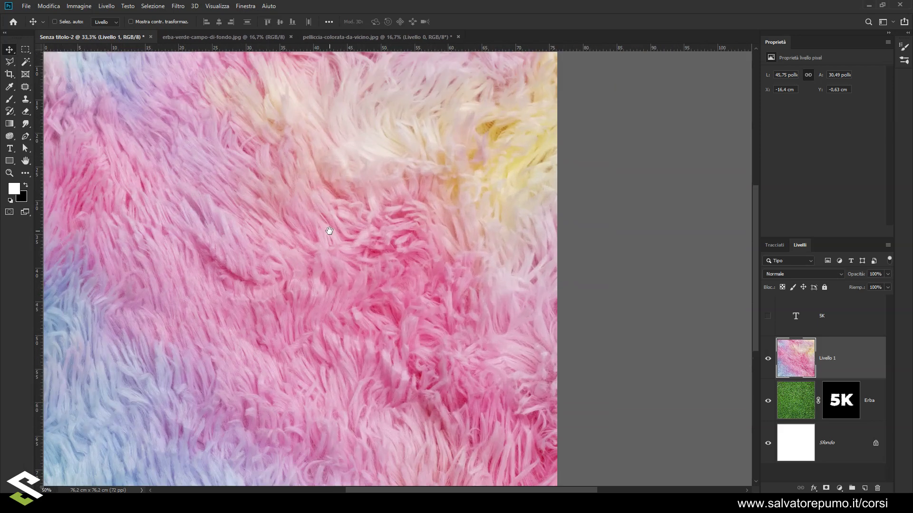
left_click_drag(315, 237, 430, 252)
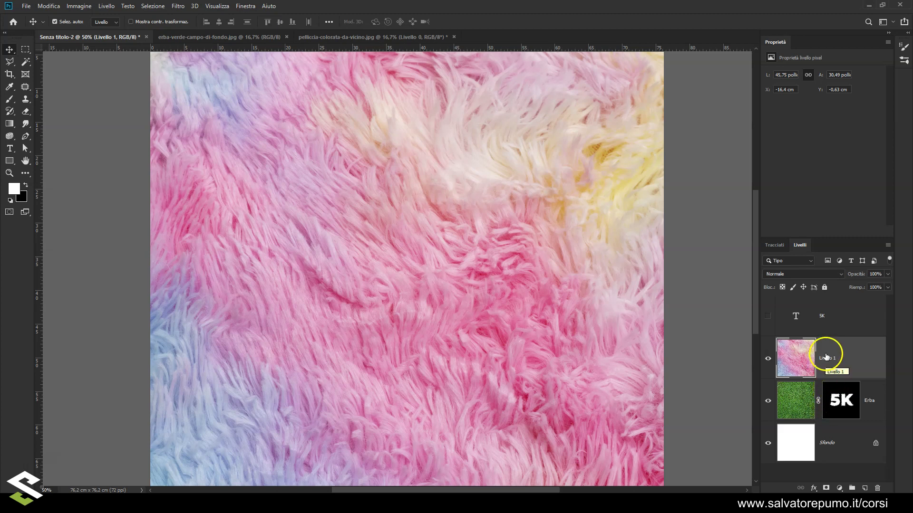
- Hide the Erba grass layer and move the 5K layer mask onto Livello 1
left_click(766, 402)
left_click_drag(840, 400, 838, 363)
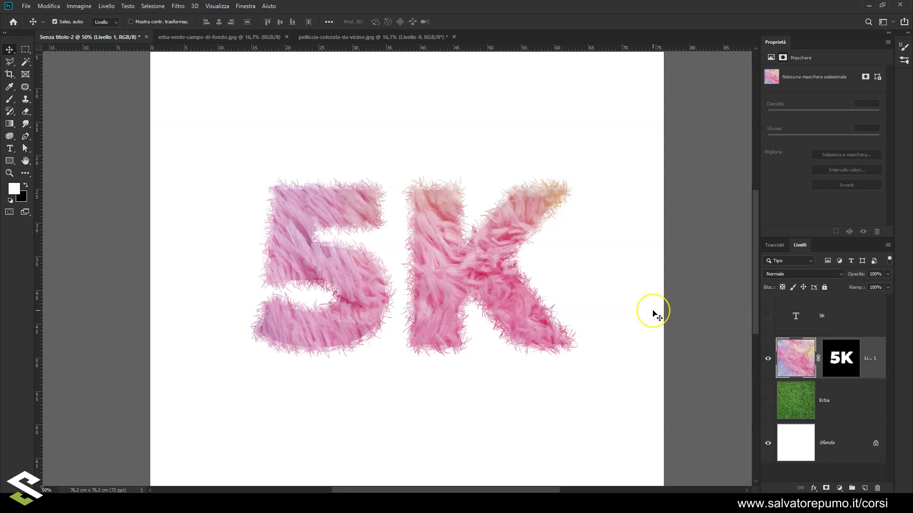
left_click(800, 436)
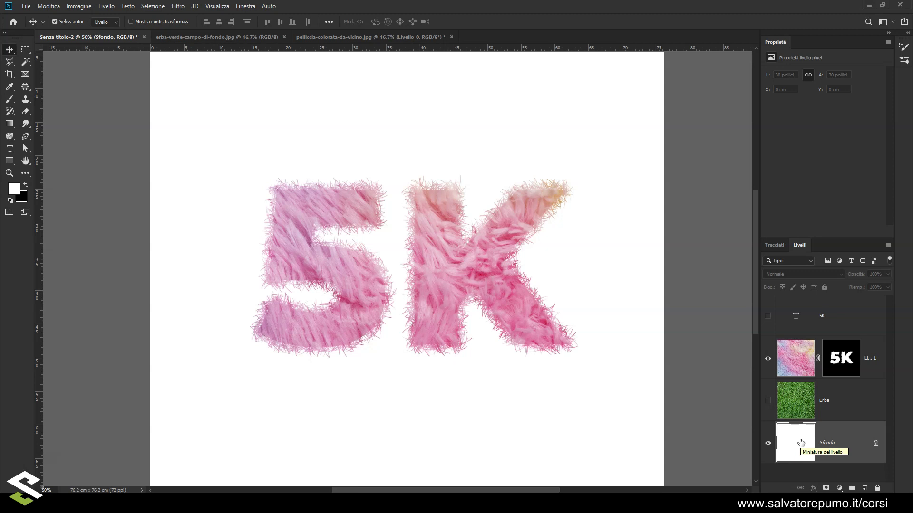
key("ctrl")
- Fill Sfondo with black, then target Livello 1's 5K layer mask for editing
key("ctrl+BackSpace")
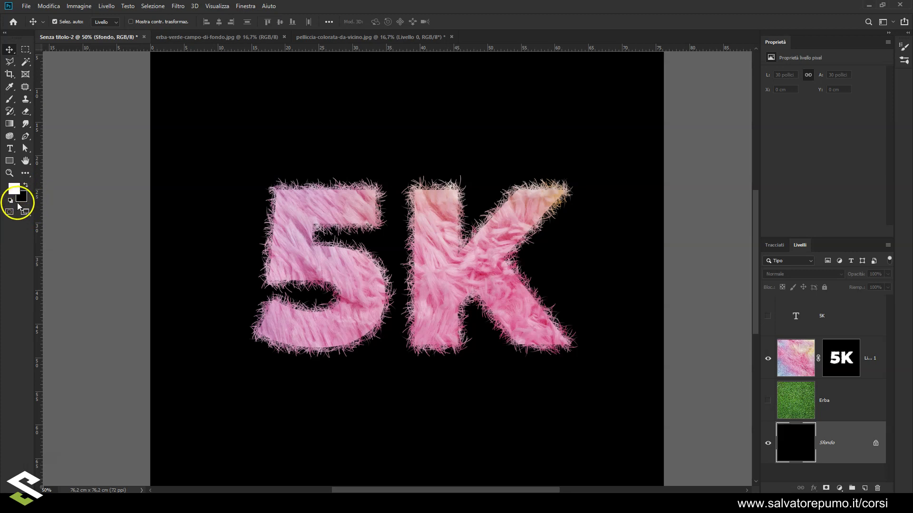
scroll(429, 211, "up", 2)
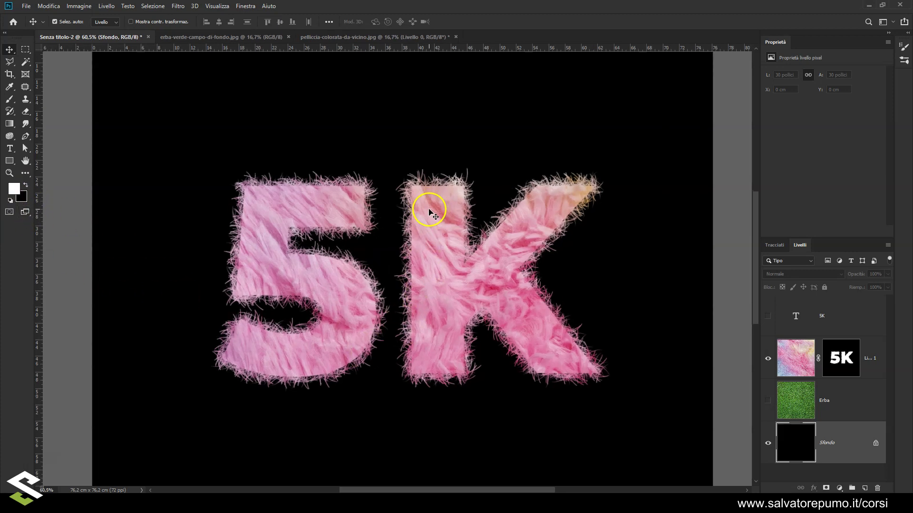
scroll(429, 212, "up", 1)
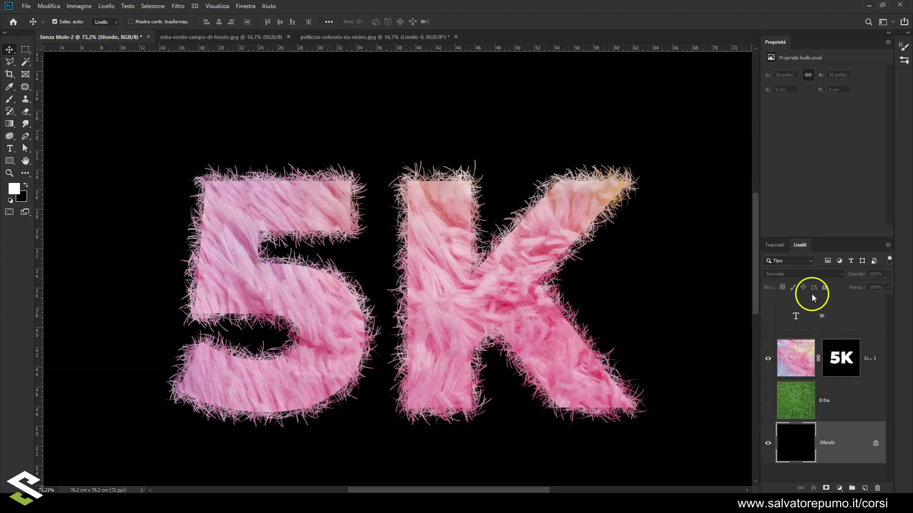
left_click(838, 357)
left_click(837, 364)
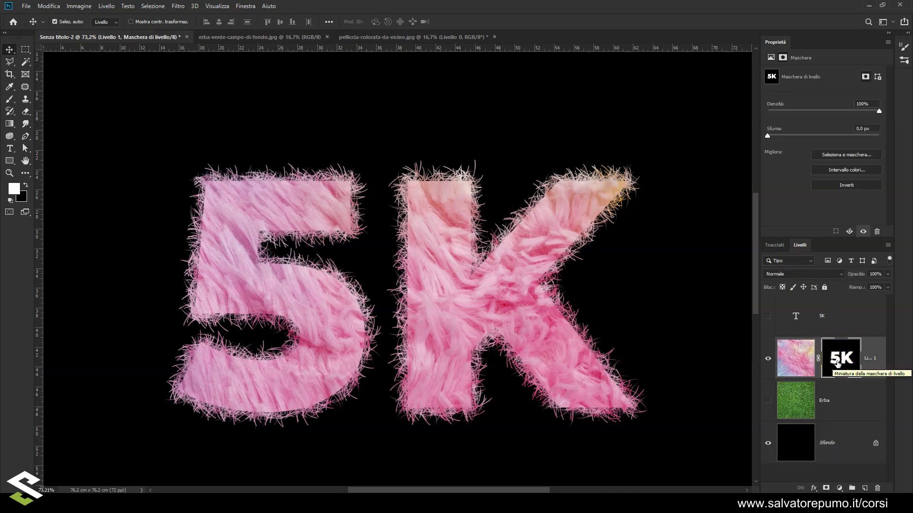
- Stroke the 5K work path with the fur brush on Livello 1's mask, then hide the path
left_click(9, 100)
left_click(11, 200)
left_click(785, 261)
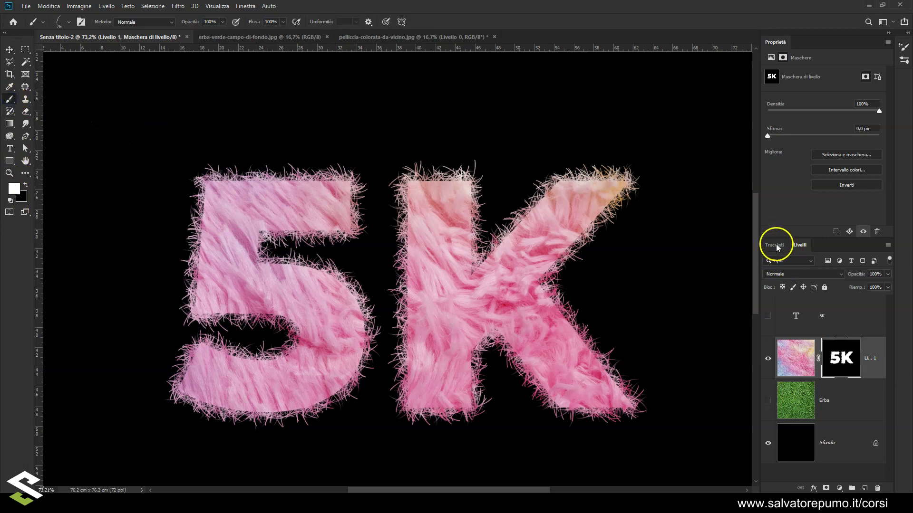
left_click(775, 245)
left_click(784, 279)
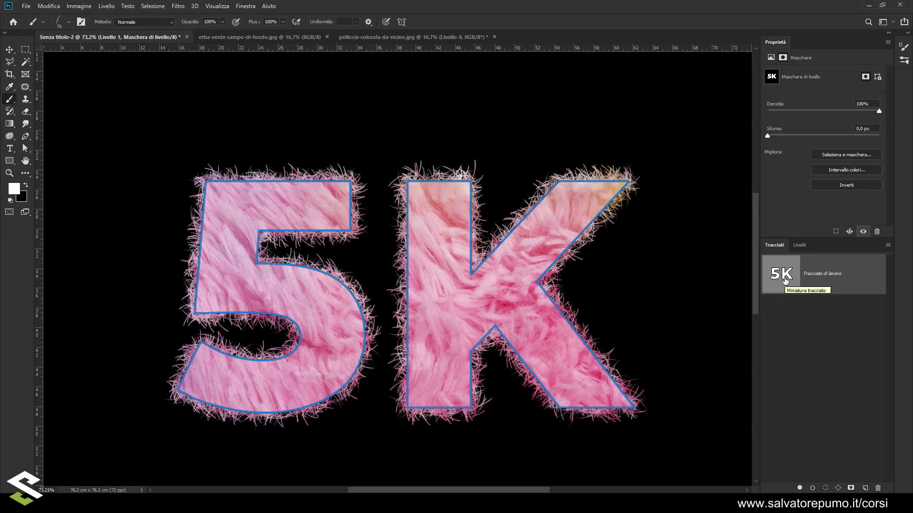
key("Return")
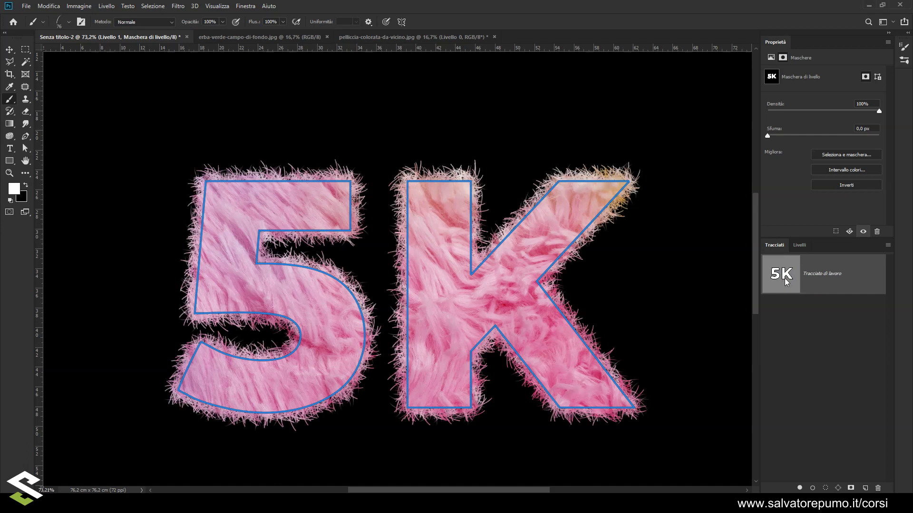
left_click(803, 328)
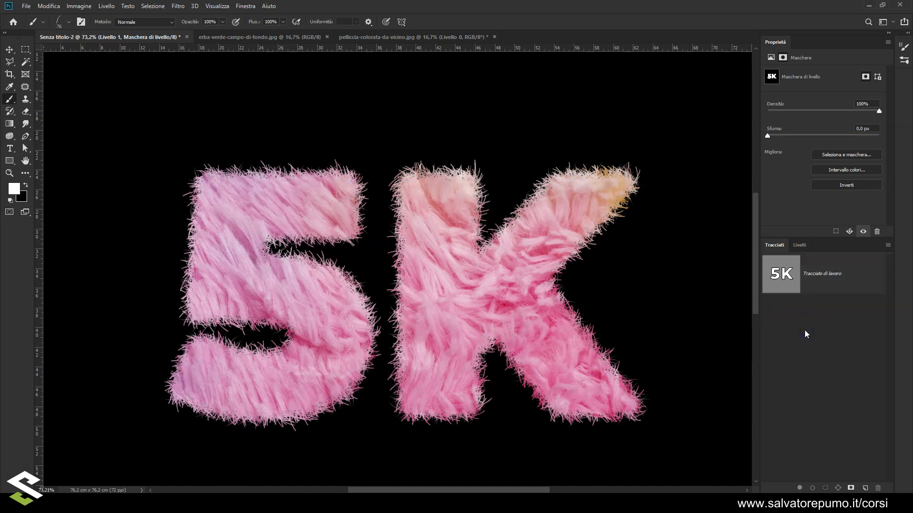
left_click(800, 246)
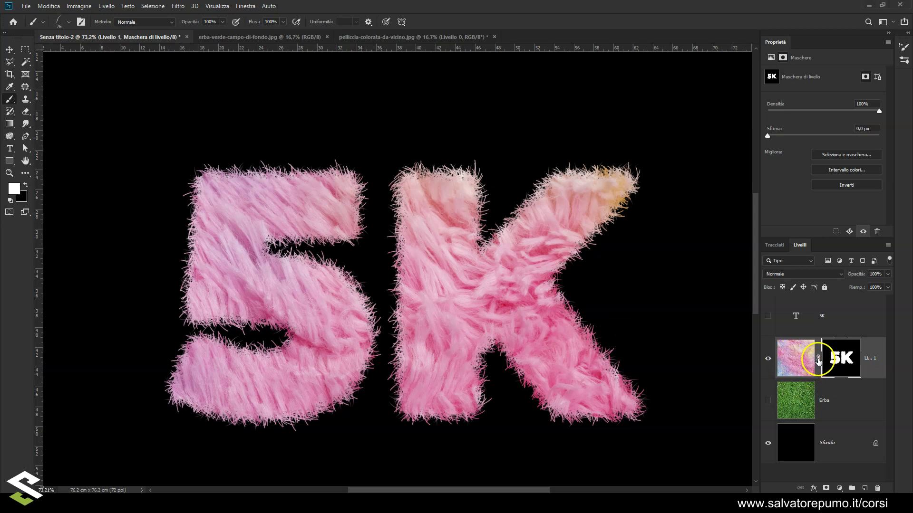
- Unlink the fur from its 5K mask and shift the texture up-right so the 5 shows bluish fur
left_click(817, 358)
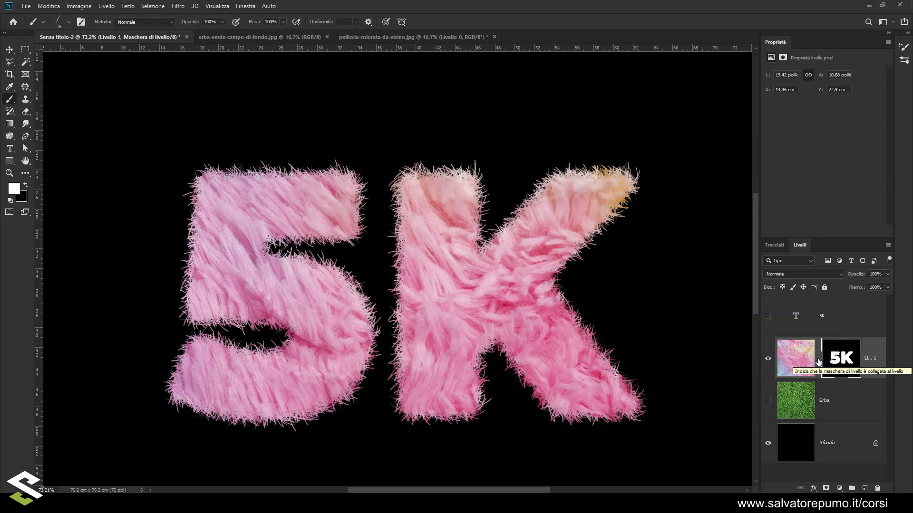
left_click(10, 50)
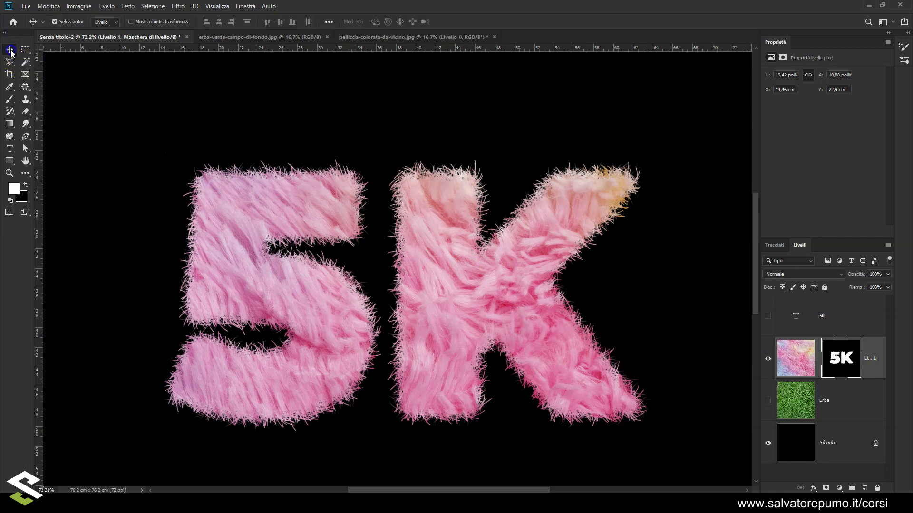
left_click(797, 357)
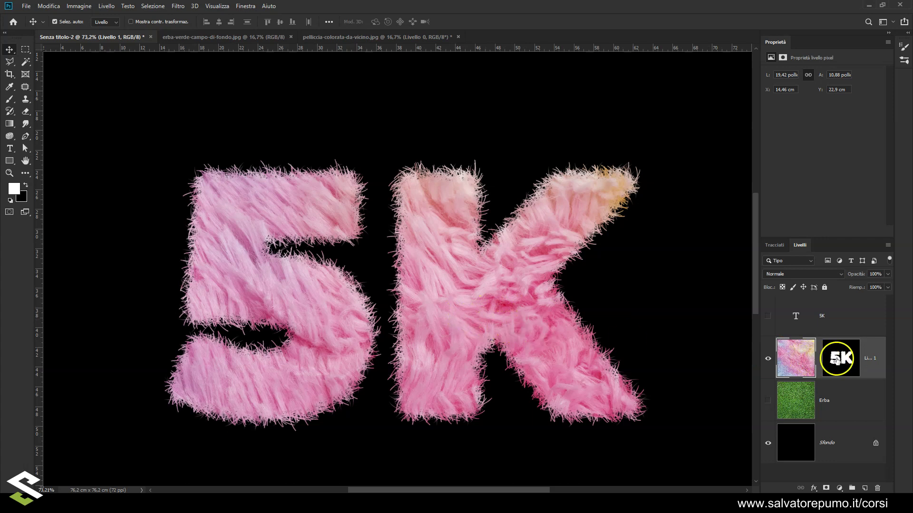
mouse_move(453, 317)
left_mouse_down()
mouse_move(525, 291)
mouse_move(437, 299)
mouse_move(442, 322)
mouse_move(560, 262)
mouse_move(616, 263)
mouse_move(603, 286)
left_mouse_up()
mouse_move(490, 317)
left_mouse_down()
mouse_move(506, 290)
mouse_move(518, 293)
mouse_move(513, 320)
left_mouse_up()
scroll(573, 316, "up", 1)
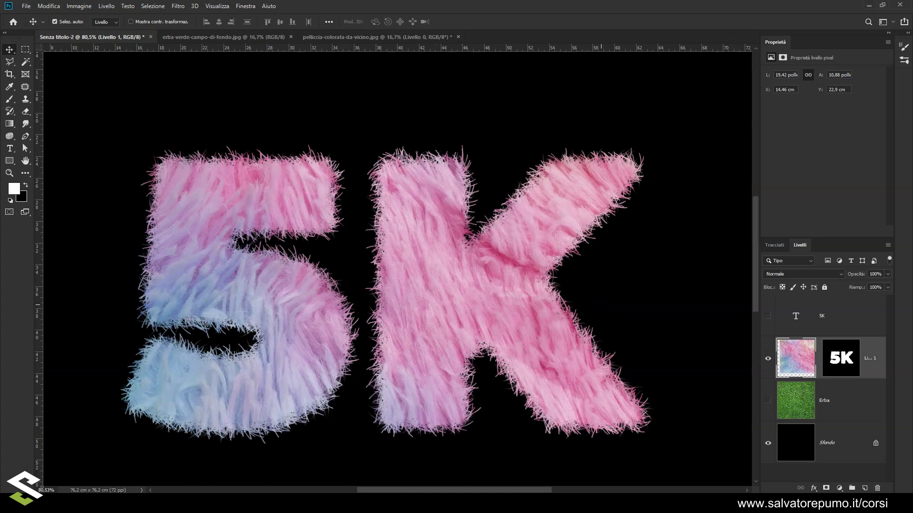